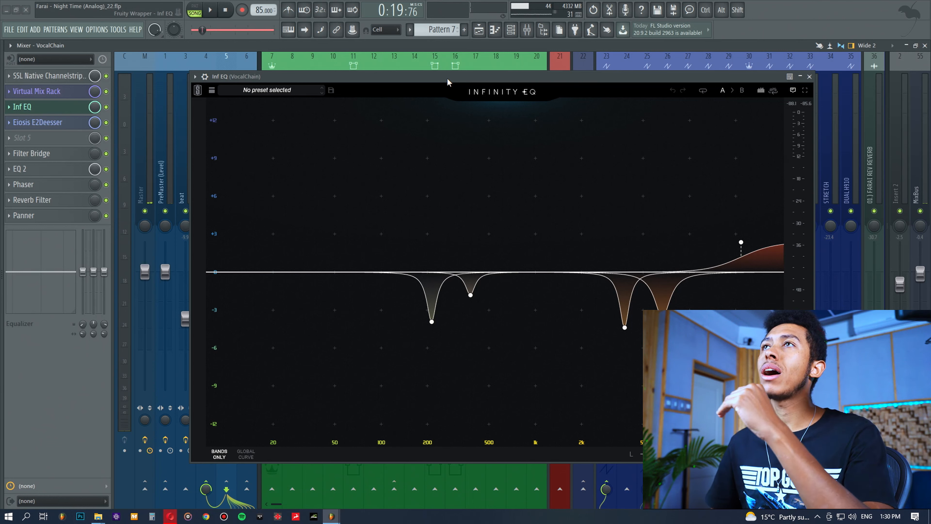
Inspect the Infinity EQ band curve on the vocal chain, then close the plugin window
{"action": "left_click_drag", "start_coordinate": [448, 82], "coordinate": [450, 81]}
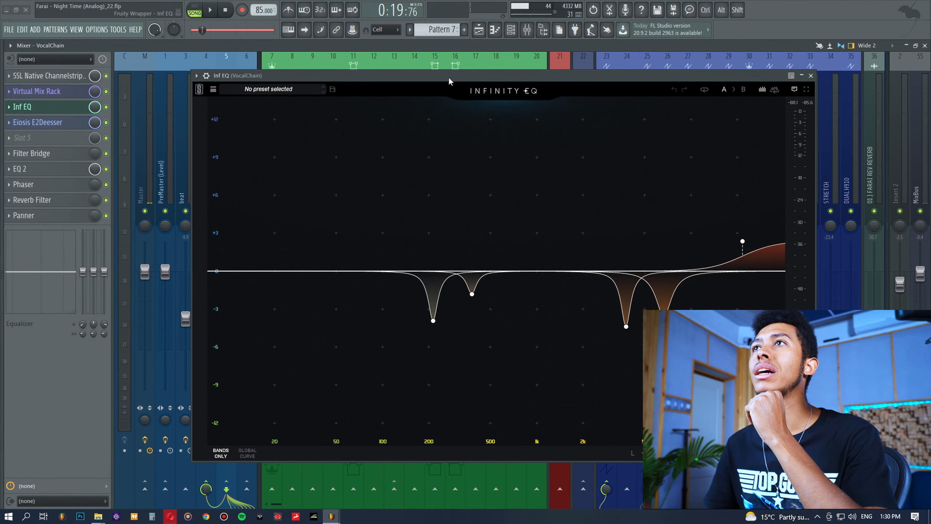
{"action": "mouse_move", "coordinate": [746, 249]}
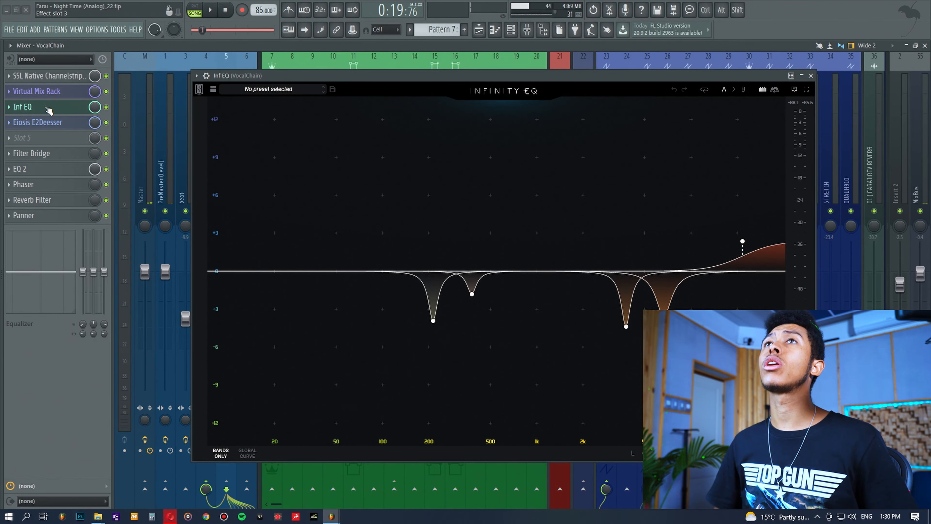
{"action": "left_click", "coordinate": [49, 108]}
Open the playlist, set the playback position near bar 14 and browse down through the vocal tracks
{"action": "left_click", "coordinate": [484, 30]}
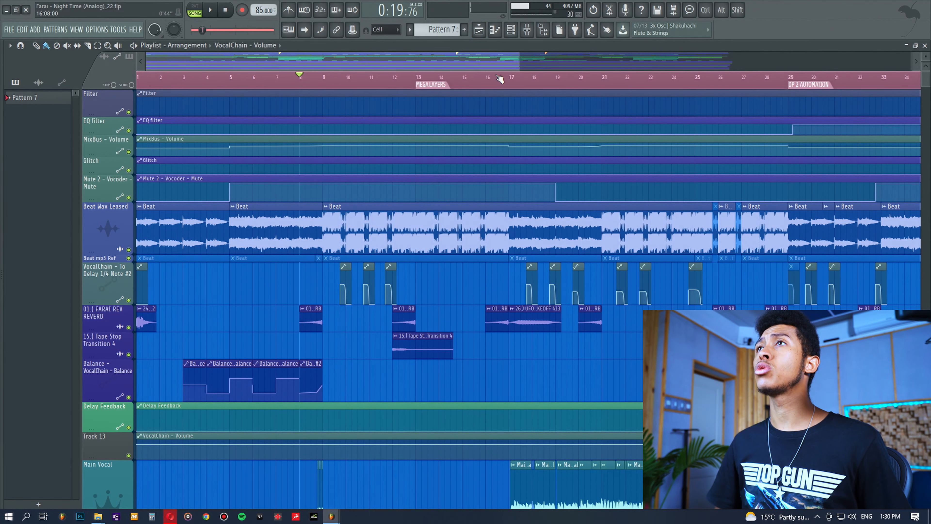
{"action": "left_click", "coordinate": [455, 83]}
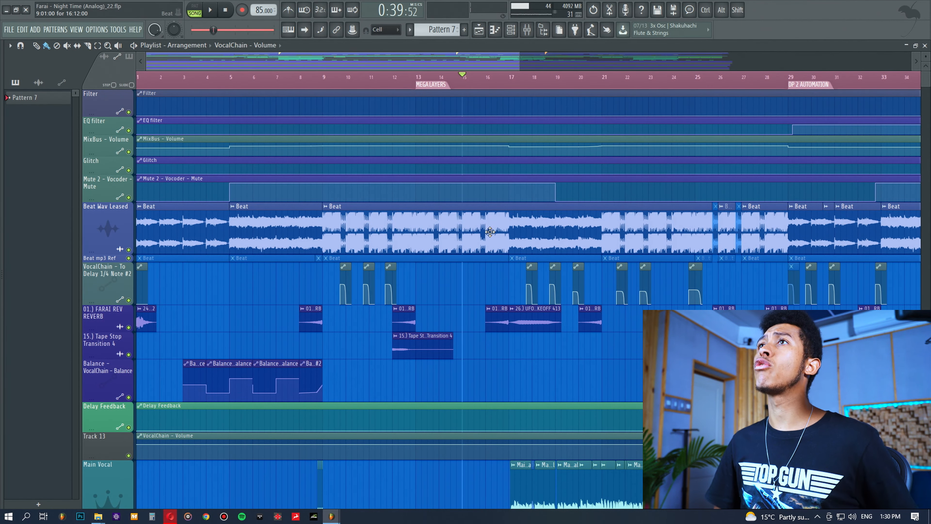
{"action": "scroll", "coordinate": [453, 285], "scroll_direction": "down", "scroll_amount": 3}
{"action": "scroll", "coordinate": [452, 286], "scroll_direction": "down", "scroll_amount": 3}
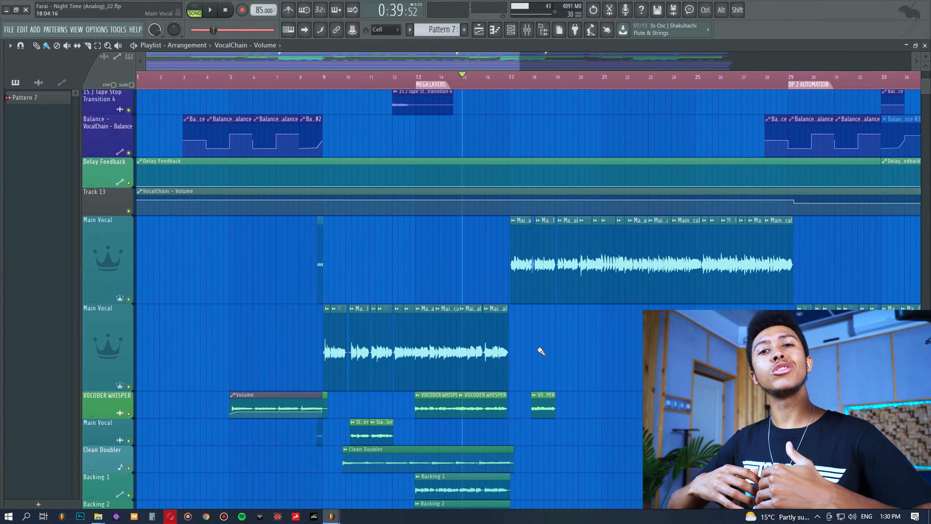
{"action": "left_click_drag", "start_coordinate": [498, 238], "coordinate": [600, 297]}
{"action": "left_click", "coordinate": [601, 346], "text": "ctrl"}
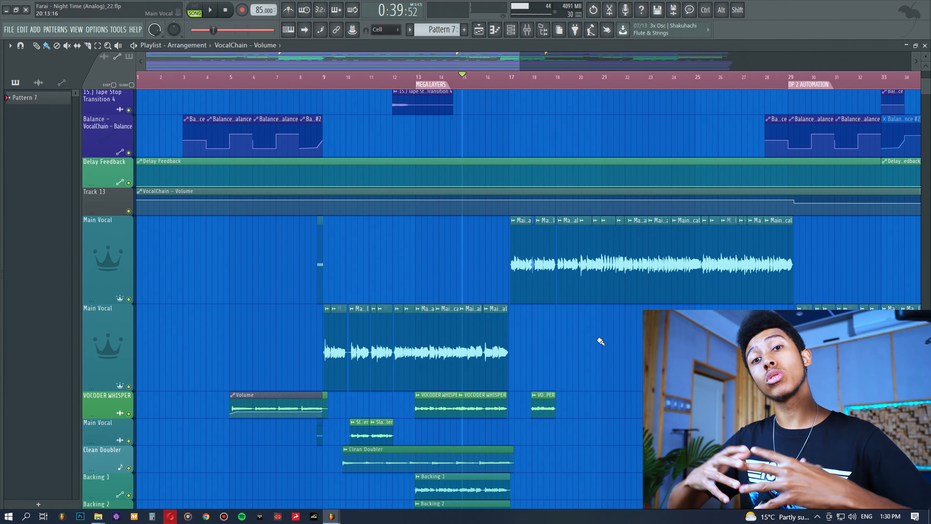
Play the arrangement from around bar 14 while switching to the mixer to monitor the vocal chain
{"action": "scroll", "coordinate": [599, 340], "scroll_direction": "up", "scroll_amount": 4}
{"action": "left_click_drag", "start_coordinate": [524, 154], "coordinate": [578, 147]}
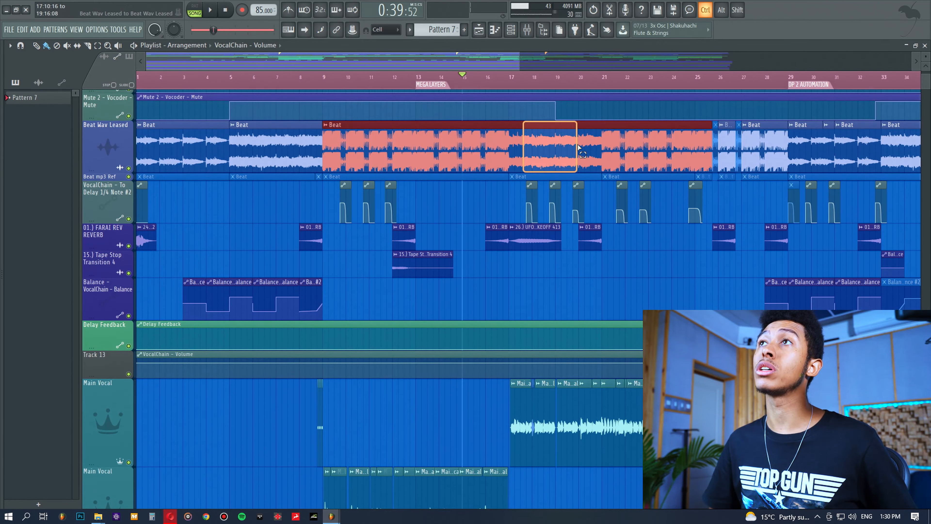
{"action": "left_click", "coordinate": [583, 295]}
{"action": "key", "text": "space"}
{"action": "key", "text": "F9"}
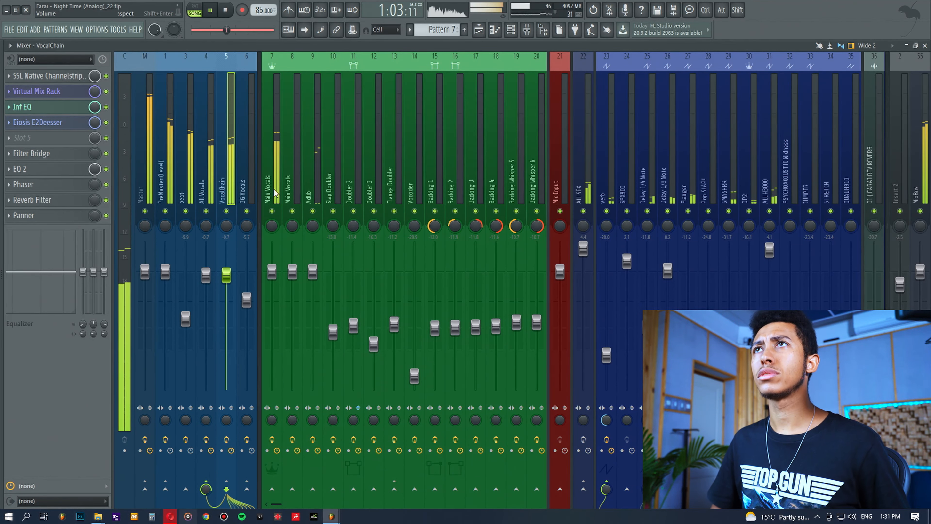
{"action": "key", "text": "space"}
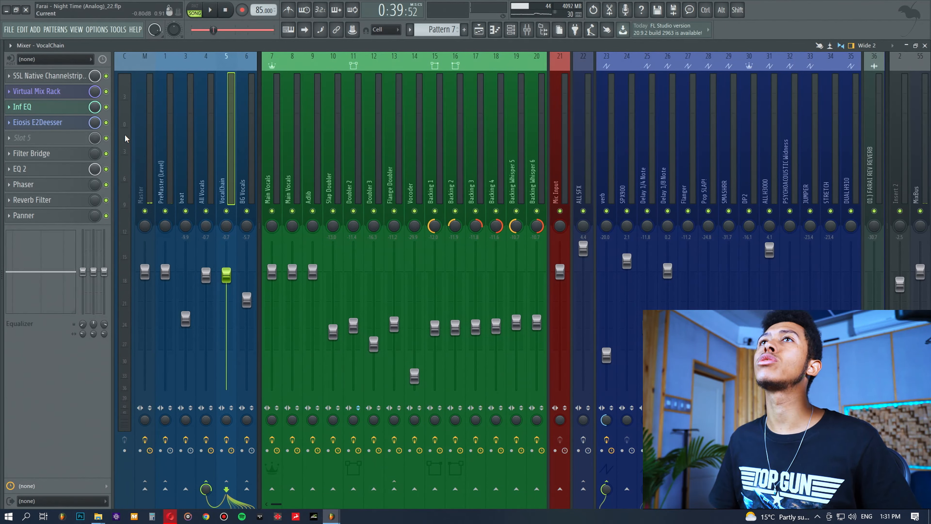
Open the SSL Native Channelstrip on the vocal chain, reposition its window and inspect the high-pass filter setting
{"action": "left_click", "coordinate": [65, 77]}
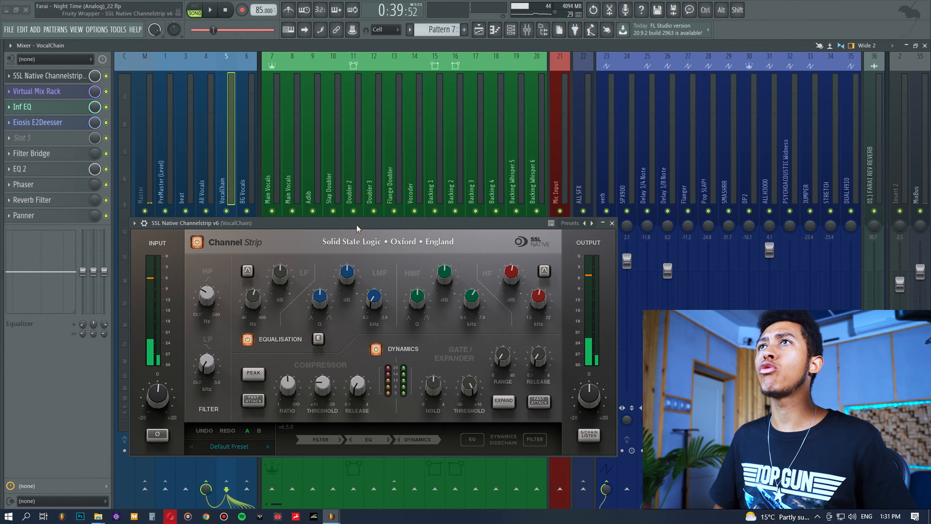
{"action": "left_click_drag", "start_coordinate": [356, 225], "coordinate": [434, 179]}
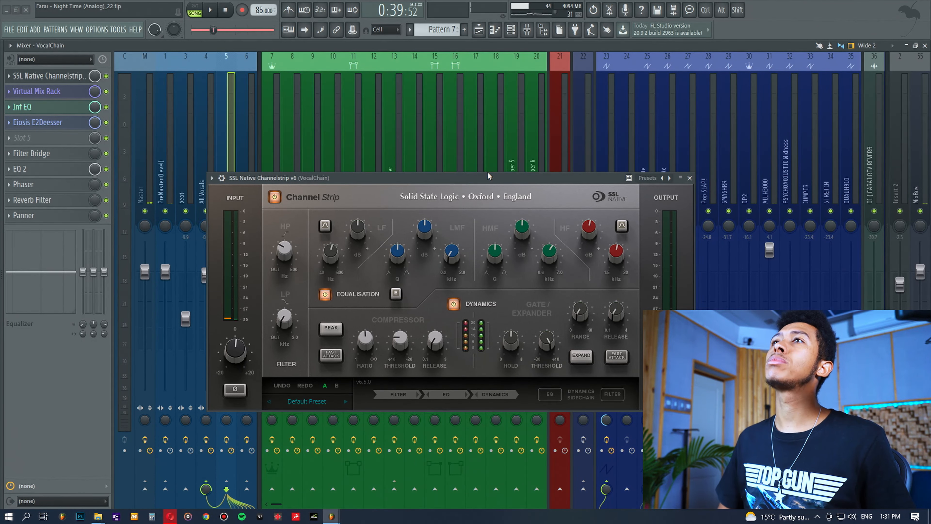
{"action": "left_click_drag", "start_coordinate": [488, 172], "coordinate": [487, 157]}
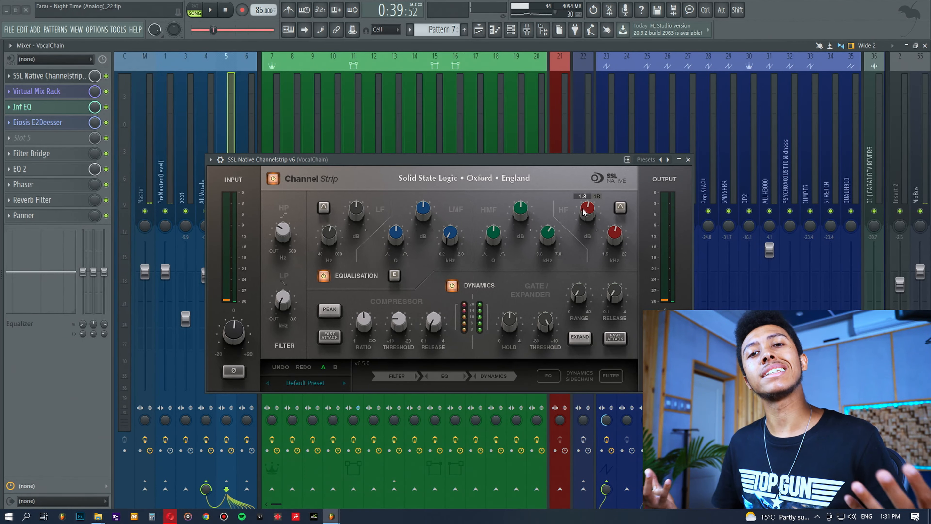
{"action": "left_click_drag", "start_coordinate": [564, 159], "coordinate": [566, 143]}
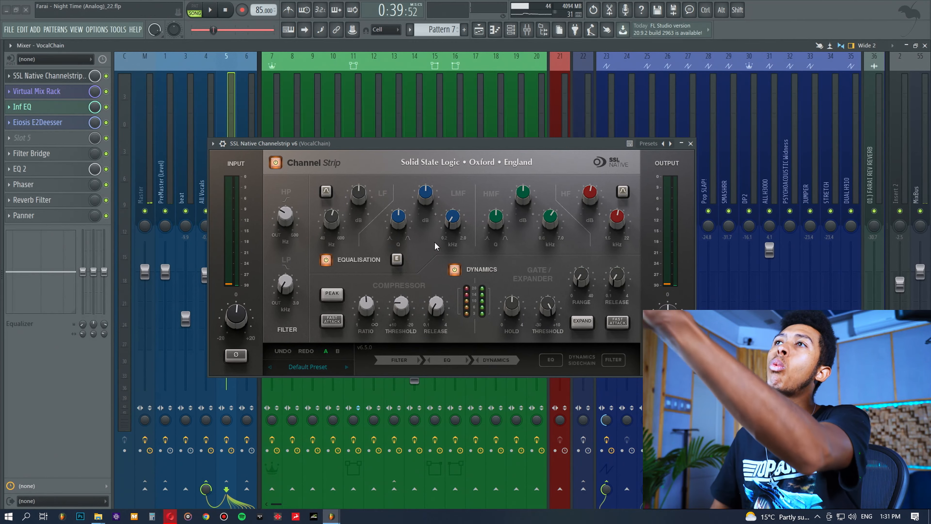
{"action": "left_click_drag", "start_coordinate": [546, 143], "coordinate": [545, 147]}
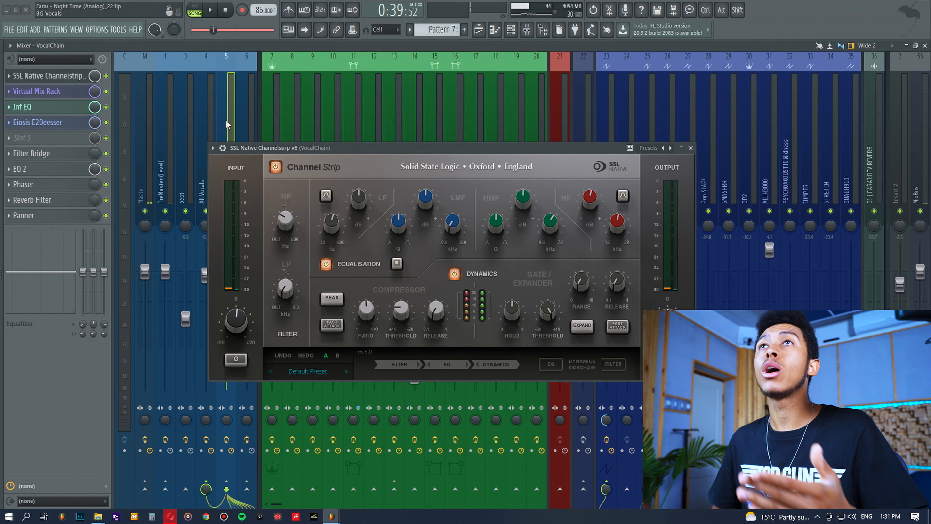
{"action": "left_click_drag", "start_coordinate": [335, 151], "coordinate": [328, 131]}
{"action": "mouse_move", "coordinate": [285, 200]}
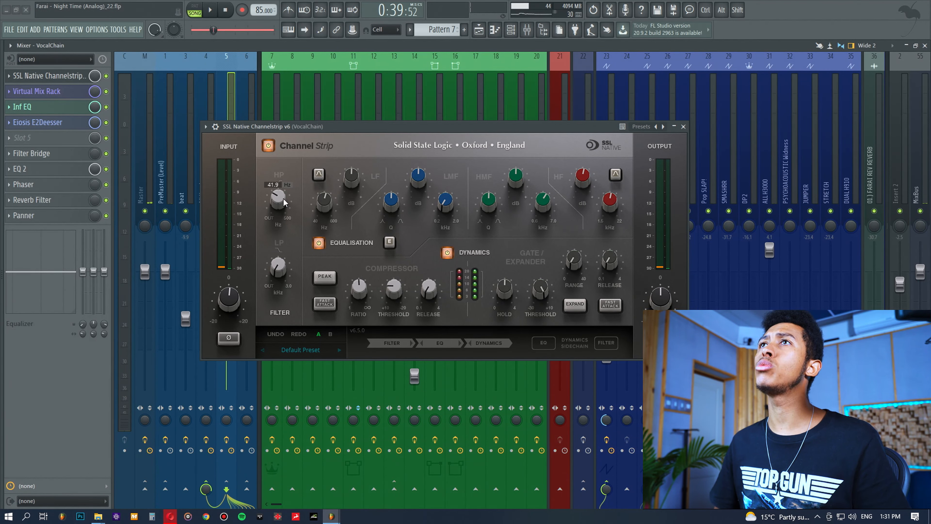
{"action": "left_click_drag", "start_coordinate": [374, 147], "coordinate": [388, 150]}
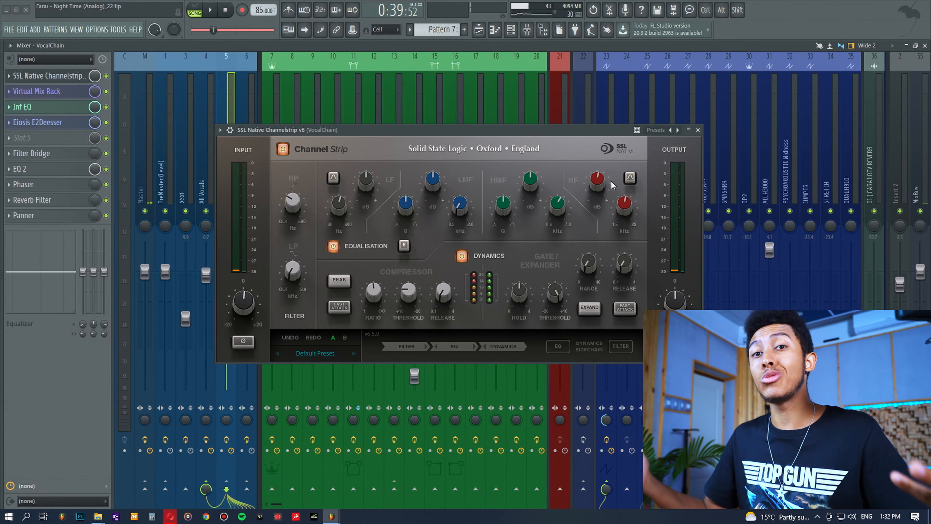
{"action": "left_click_drag", "start_coordinate": [589, 131], "coordinate": [596, 132]}
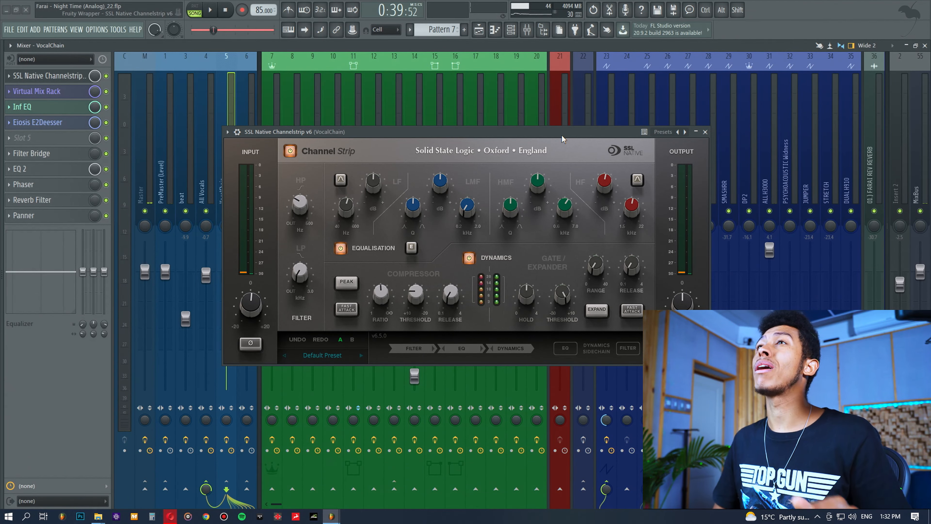
Nudge the channel strip's low-frequency gain and reset it to 0.0 dB
{"action": "mouse_move", "coordinate": [301, 202]}
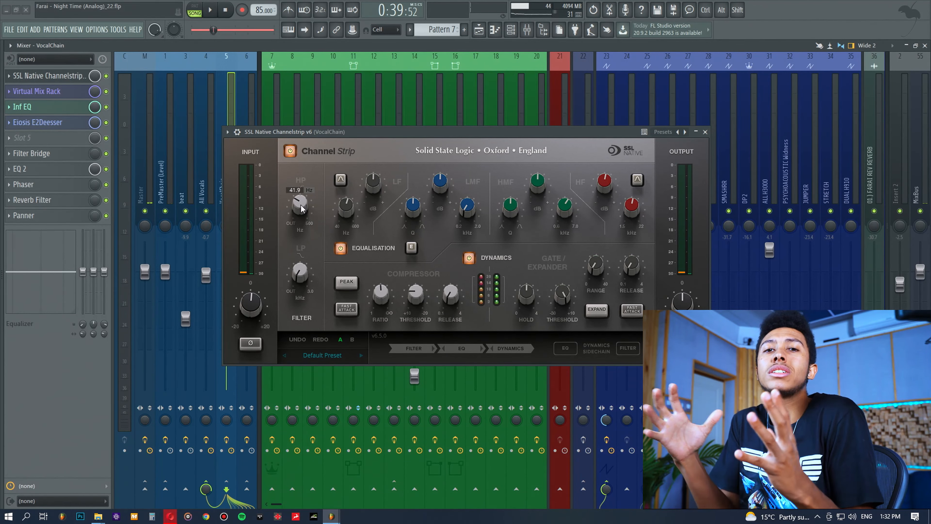
{"action": "mouse_move", "coordinate": [379, 177]}
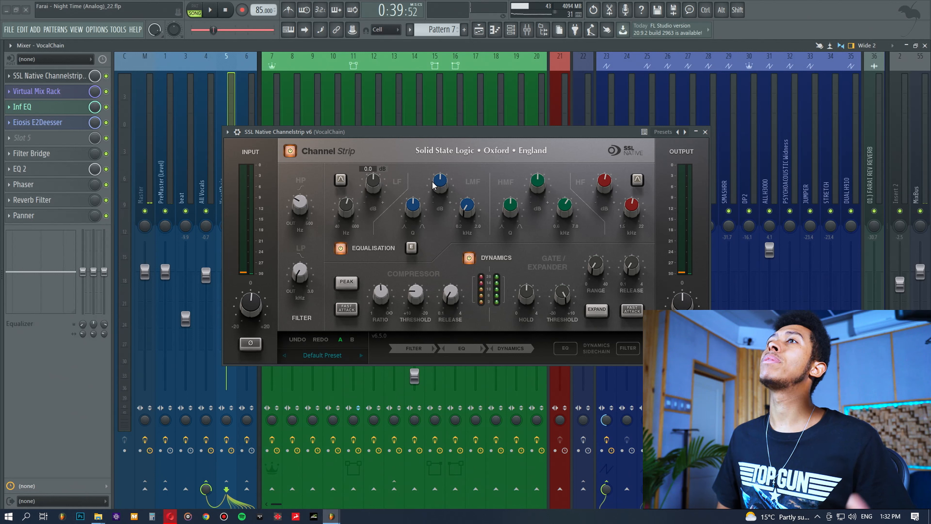
{"action": "mouse_move", "coordinate": [443, 184]}
{"action": "scroll", "coordinate": [373, 179], "scroll_direction": "down", "scroll_amount": 2}
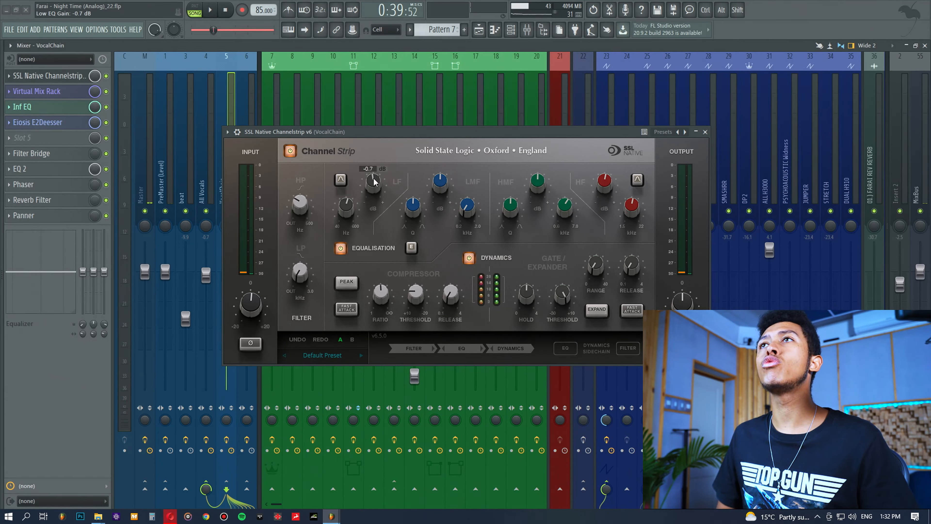
{"action": "left_click", "coordinate": [374, 176], "text": "alt"}
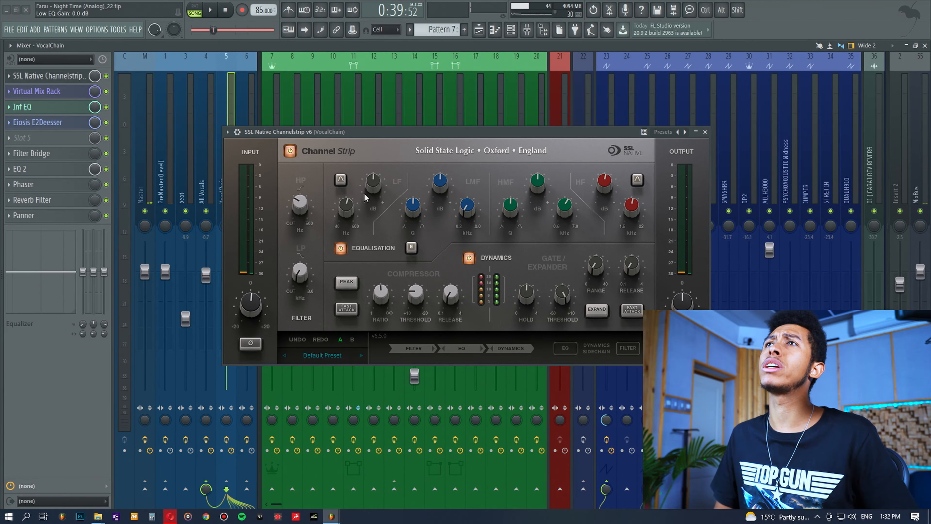
Inspect the channel strip's mid and high EQ band settings, then close the channel strip
{"action": "mouse_move", "coordinate": [446, 185]}
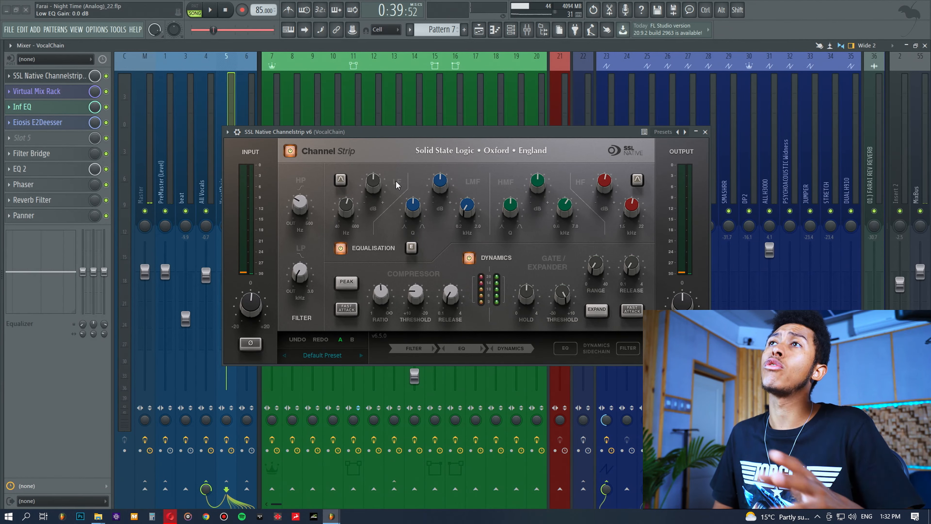
{"action": "mouse_move", "coordinate": [536, 180]}
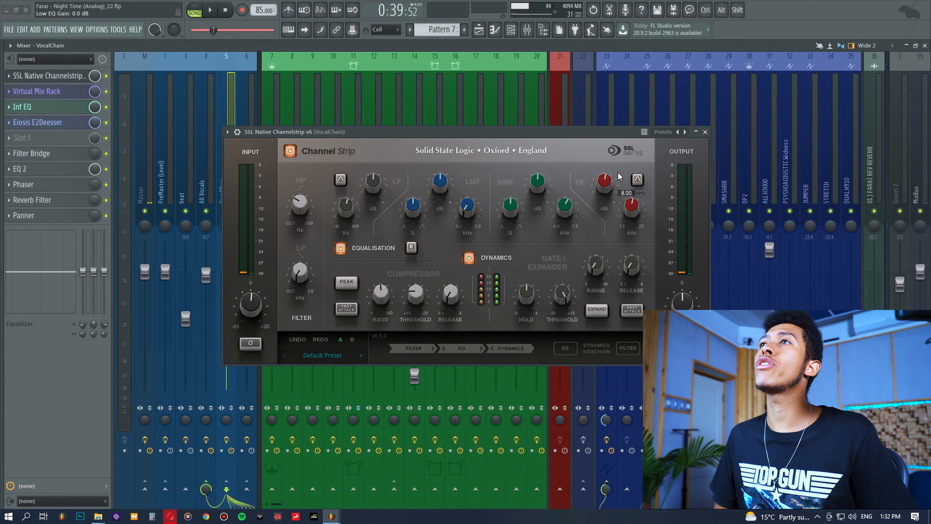
{"action": "mouse_move", "coordinate": [605, 180]}
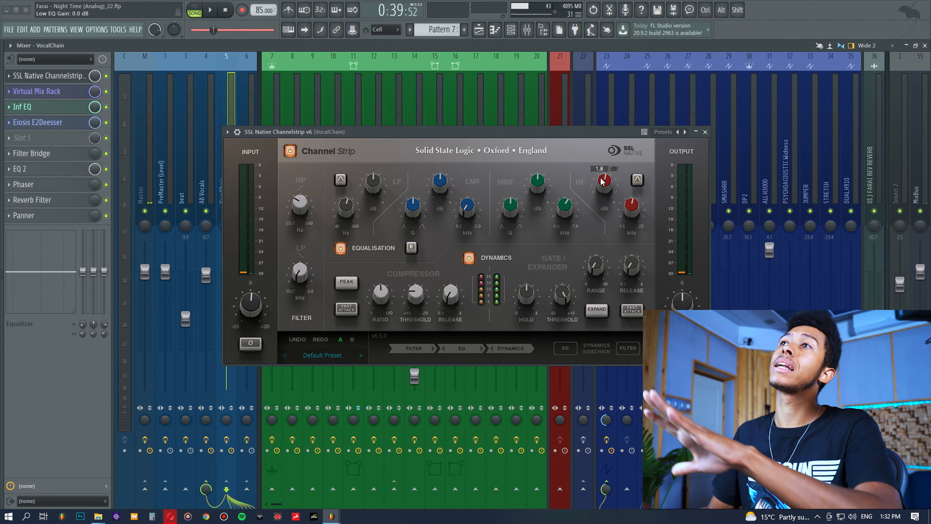
{"action": "mouse_move", "coordinate": [370, 187]}
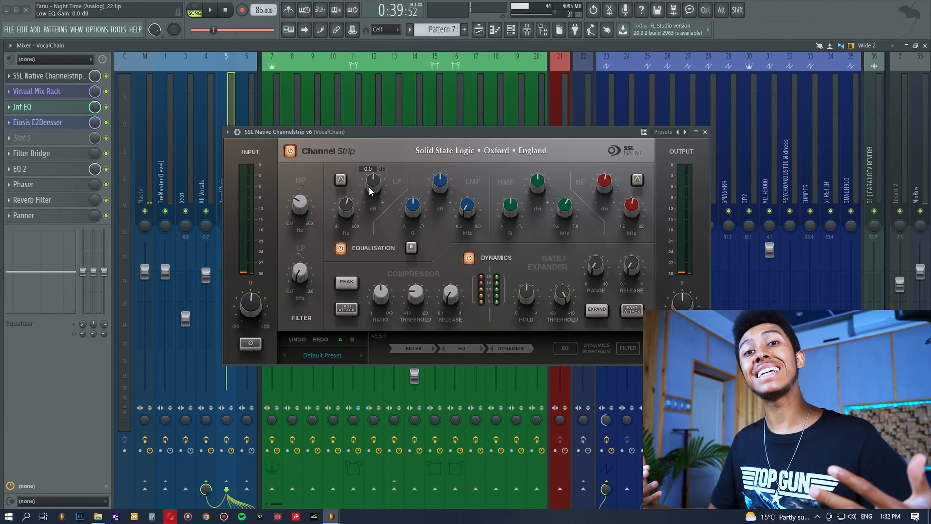
{"action": "left_click", "coordinate": [52, 77]}
Open the Virtual Mix Rack and arrange it alongside the channel strip to review the CS-EQ settings
{"action": "left_click", "coordinate": [52, 92]}
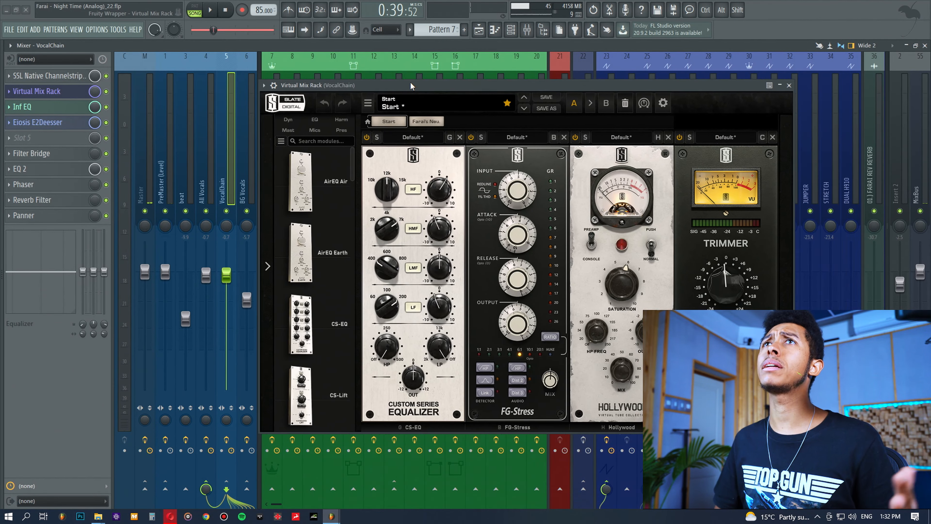
{"action": "left_click_drag", "start_coordinate": [411, 82], "coordinate": [404, 70]}
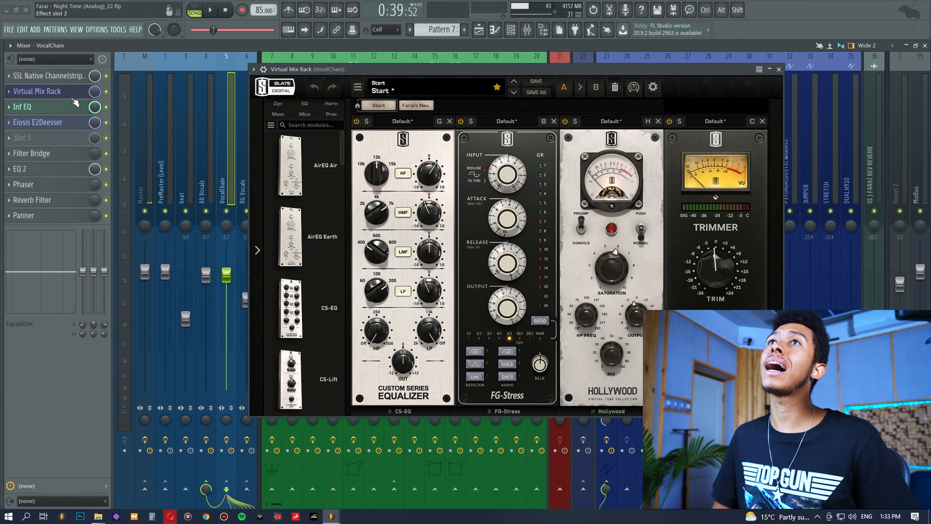
{"action": "left_click", "coordinate": [47, 76]}
{"action": "left_click_drag", "start_coordinate": [381, 196], "coordinate": [381, 268]}
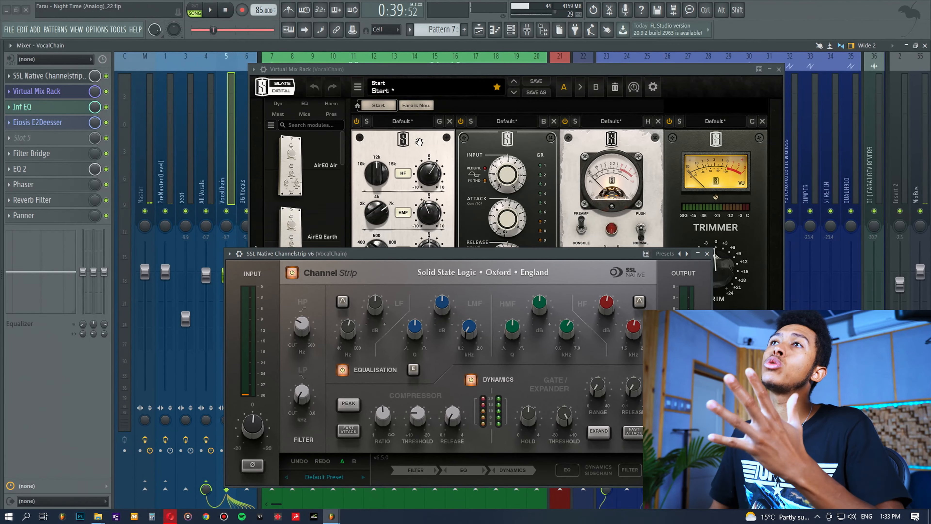
{"action": "left_click", "coordinate": [412, 69]}
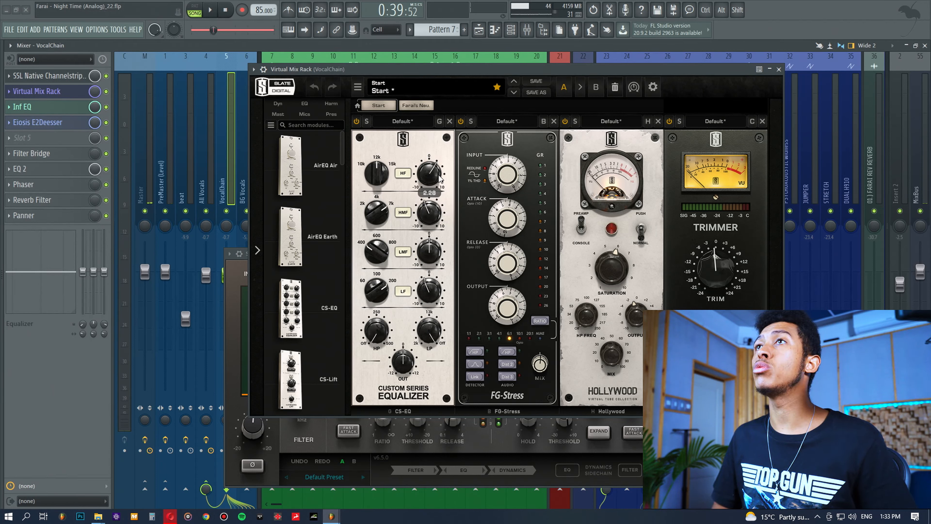
{"action": "mouse_move", "coordinate": [387, 211]}
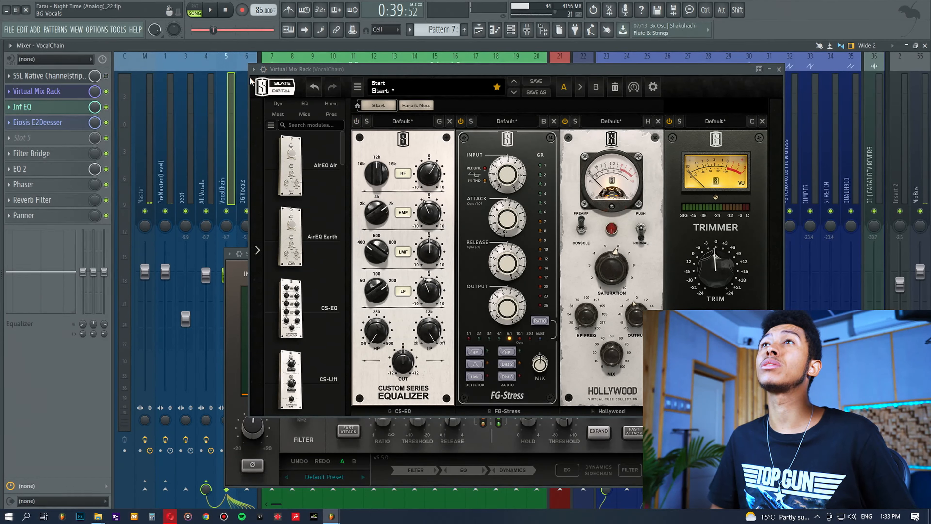
Play and stop the song twice to audition the vocal chain processing
{"action": "key", "text": "space"}
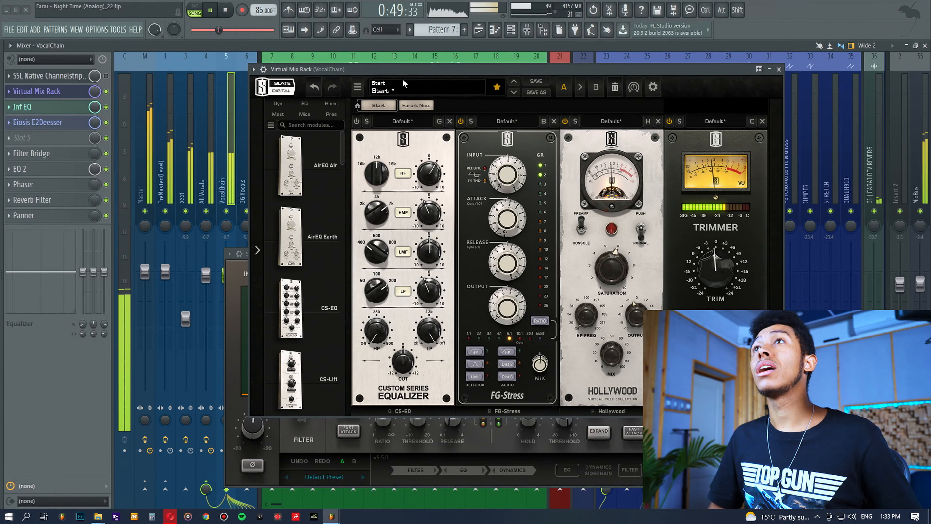
{"action": "key", "text": "space"}
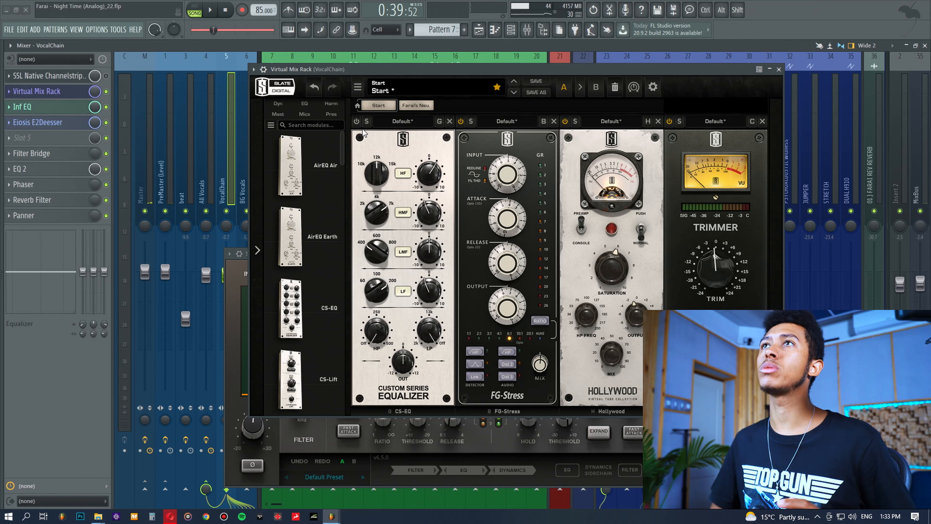
{"action": "key", "text": "space"}
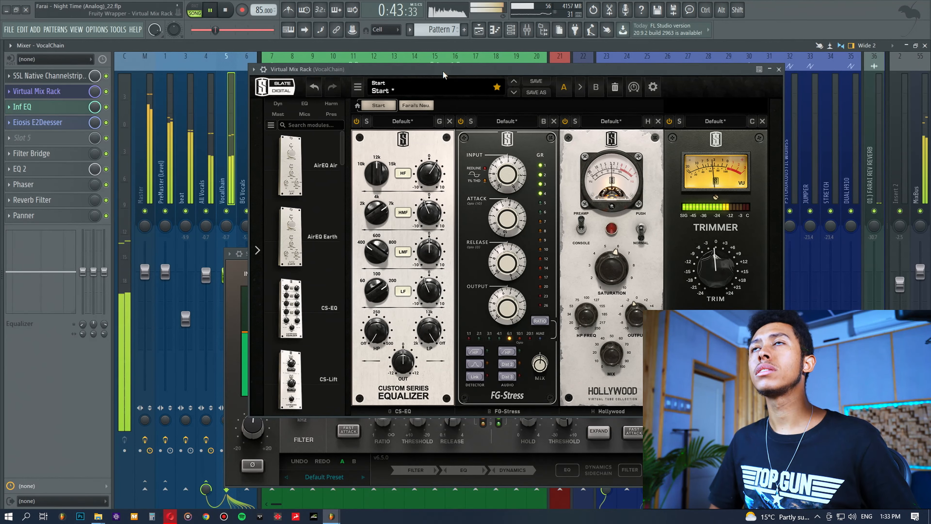
{"action": "key", "text": "space"}
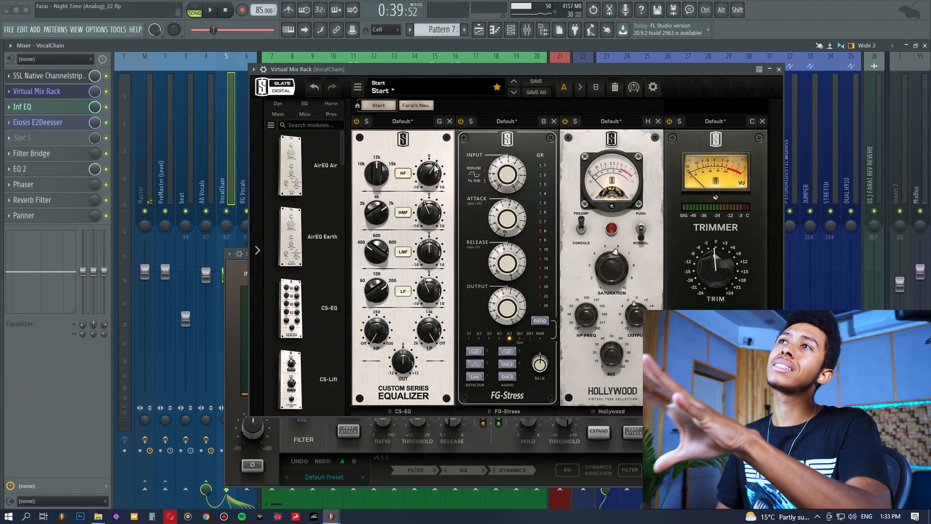
{"action": "mouse_move", "coordinate": [432, 172]}
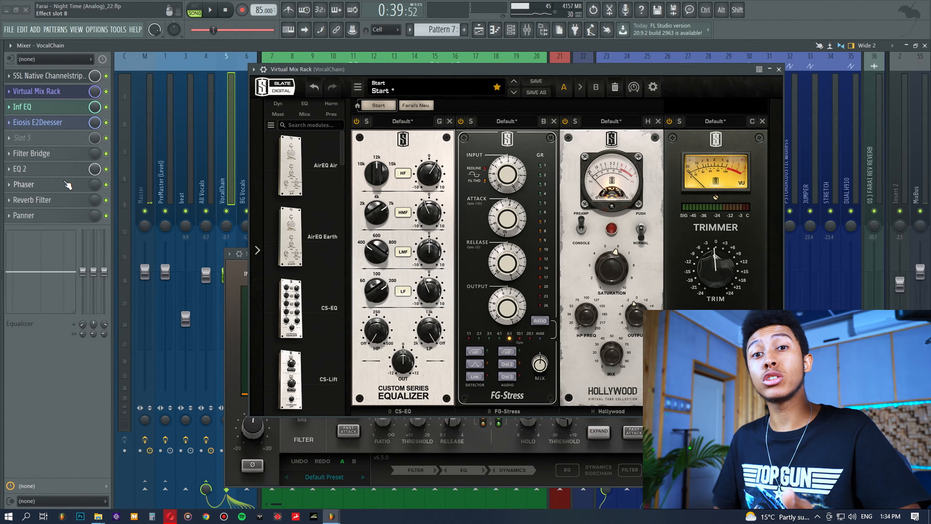
Open the Infinity EQ plugin on the vocal chain and reposition its window beside the Virtual Mix Rack
{"action": "left_click_drag", "start_coordinate": [456, 71], "coordinate": [463, 82]}
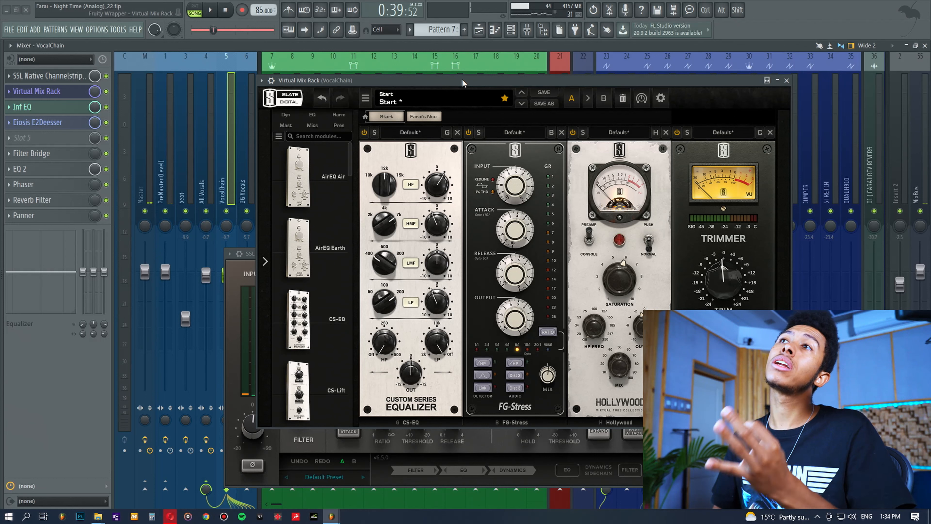
{"action": "left_click", "coordinate": [51, 109]}
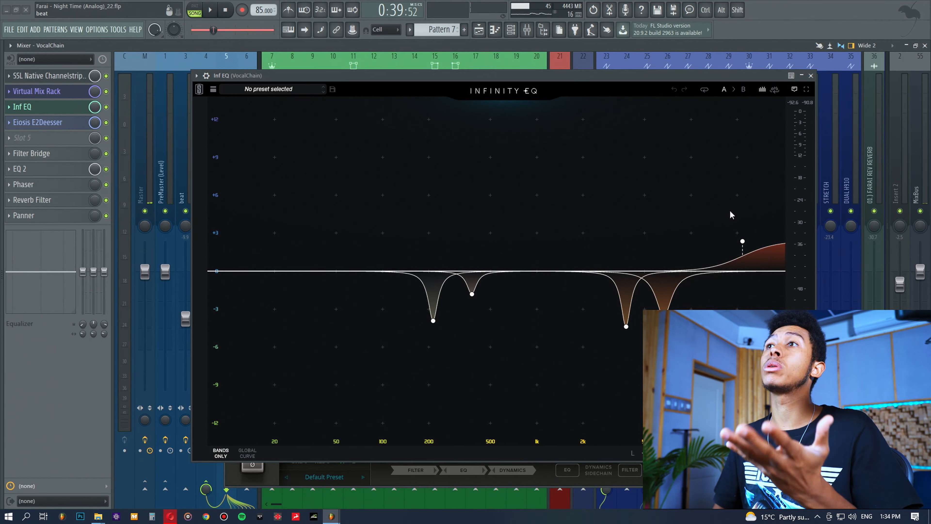
{"action": "left_click", "coordinate": [679, 475]}
{"action": "left_click", "coordinate": [710, 253]}
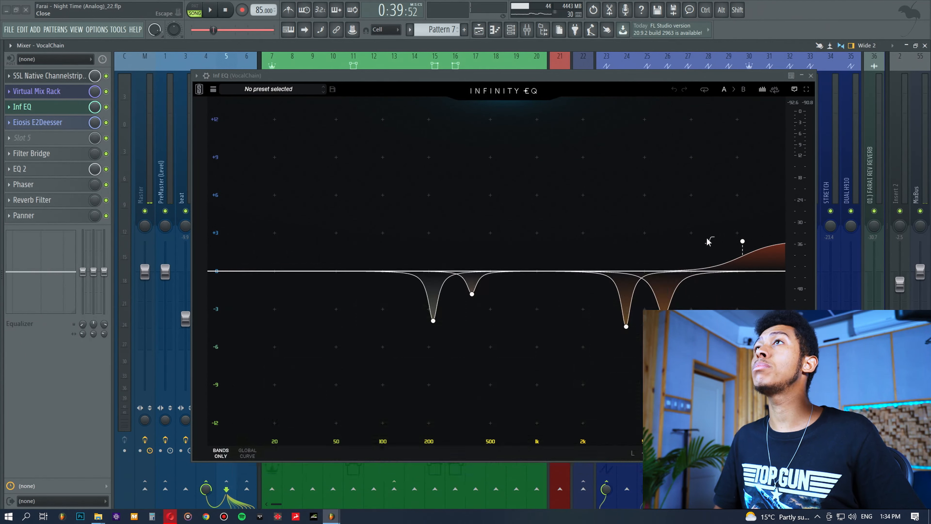
{"action": "left_click_drag", "start_coordinate": [570, 77], "coordinate": [495, 65]}
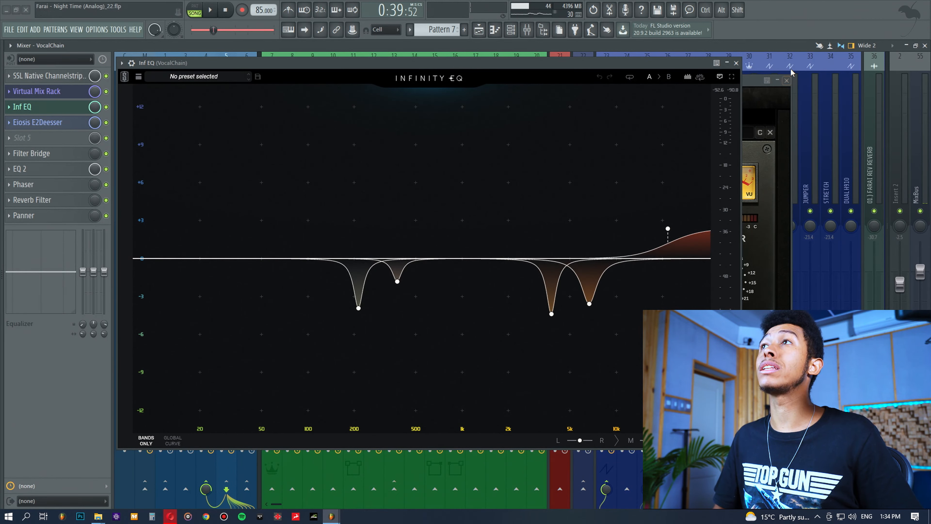
{"action": "left_click", "coordinate": [787, 80]}
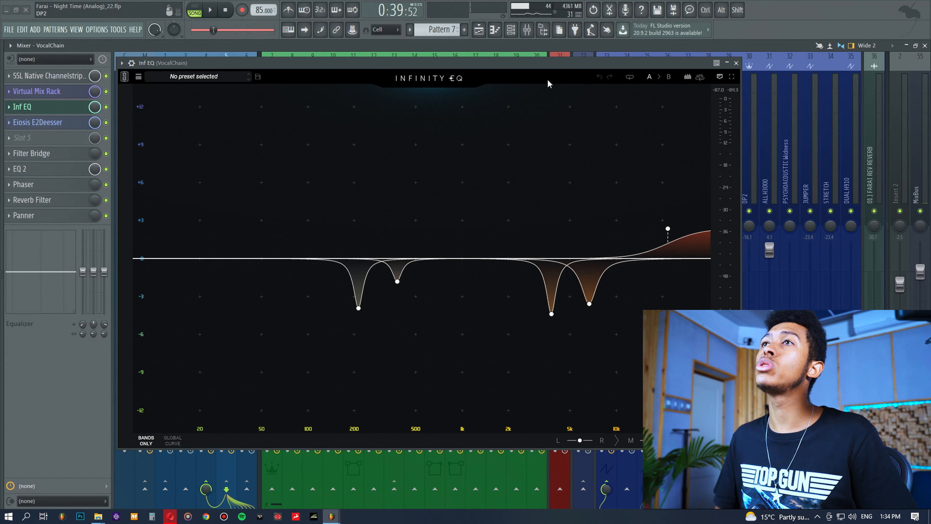
Play the song and examine the Infinity EQ's notch cuts and high-shelf band on the vocal
{"action": "left_click", "coordinate": [358, 308]}
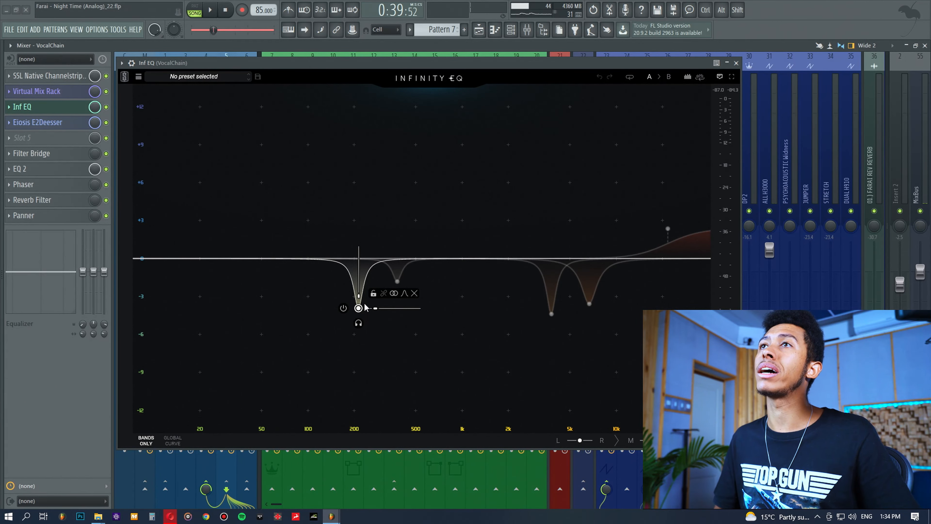
{"action": "left_click_drag", "start_coordinate": [472, 64], "coordinate": [522, 64]}
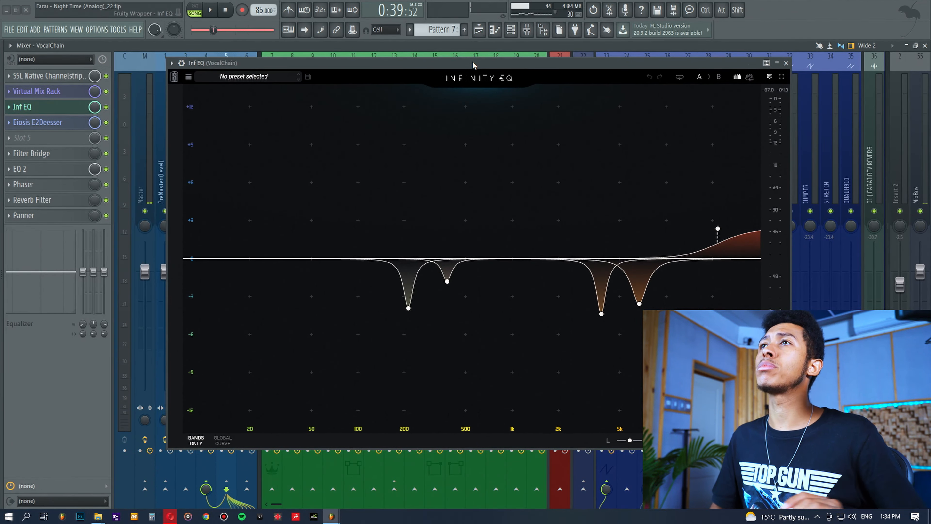
{"action": "key", "text": "space"}
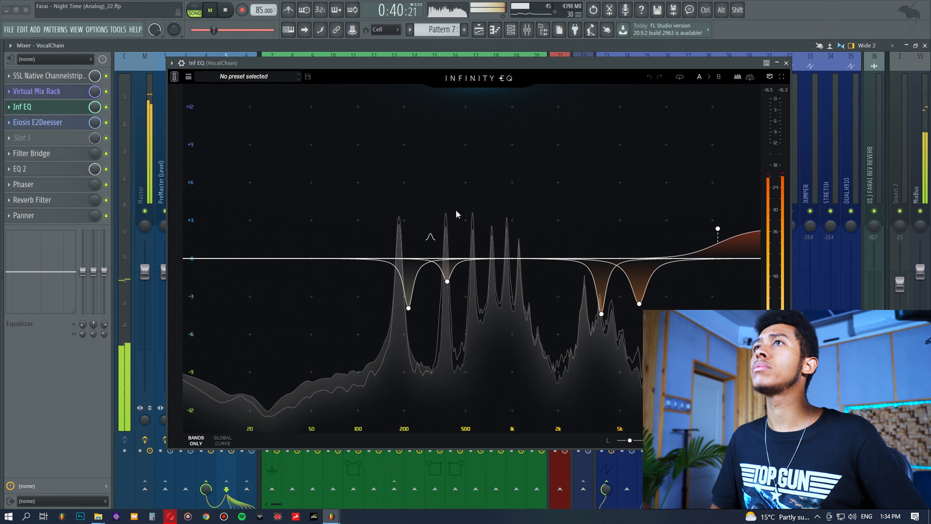
{"action": "left_click", "coordinate": [409, 308]}
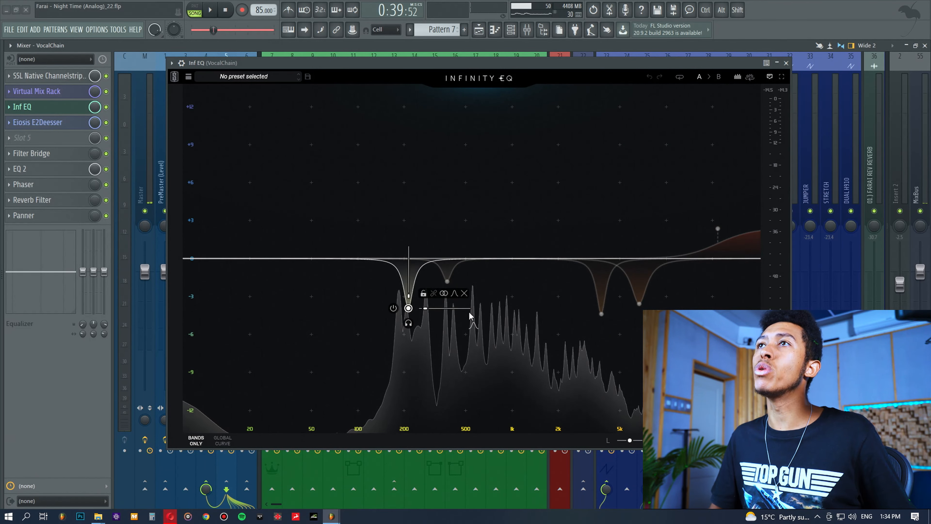
{"action": "left_click", "coordinate": [447, 281]}
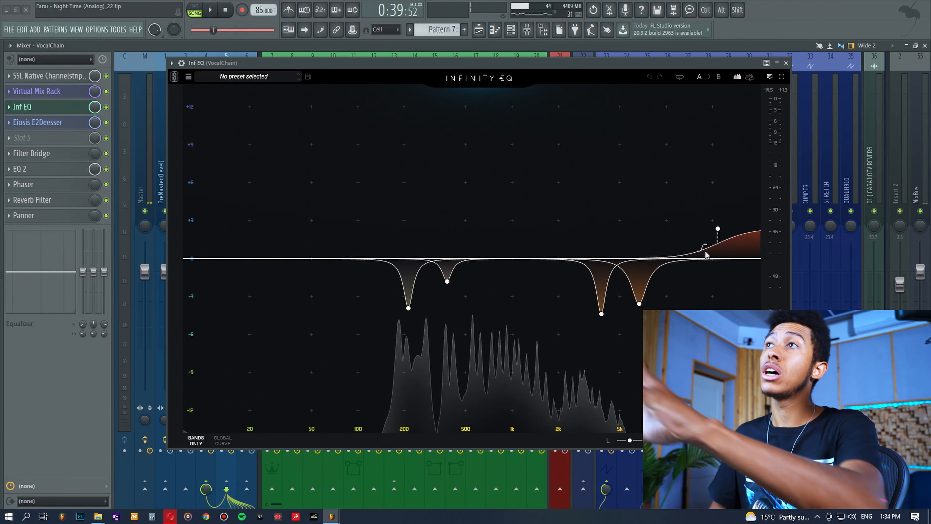
{"action": "mouse_move", "coordinate": [719, 229]}
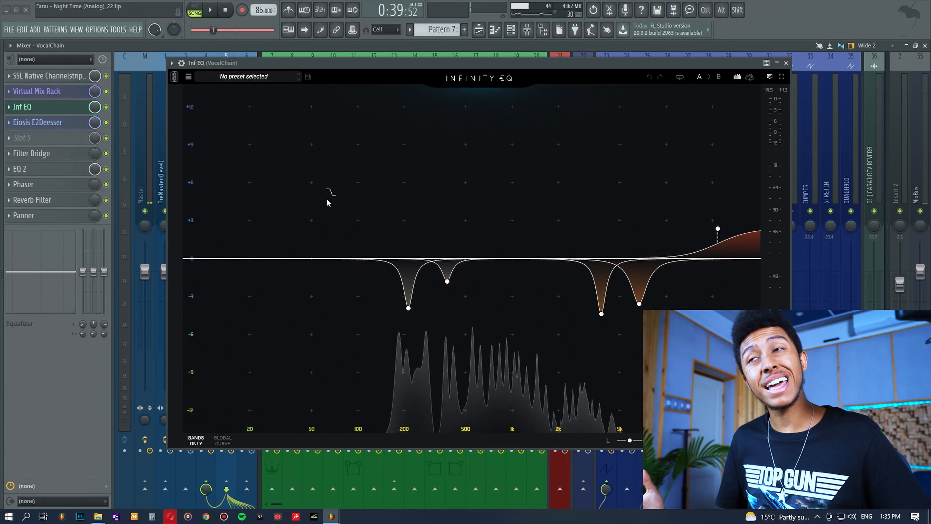
{"action": "left_click_drag", "start_coordinate": [346, 216], "coordinate": [509, 318]}
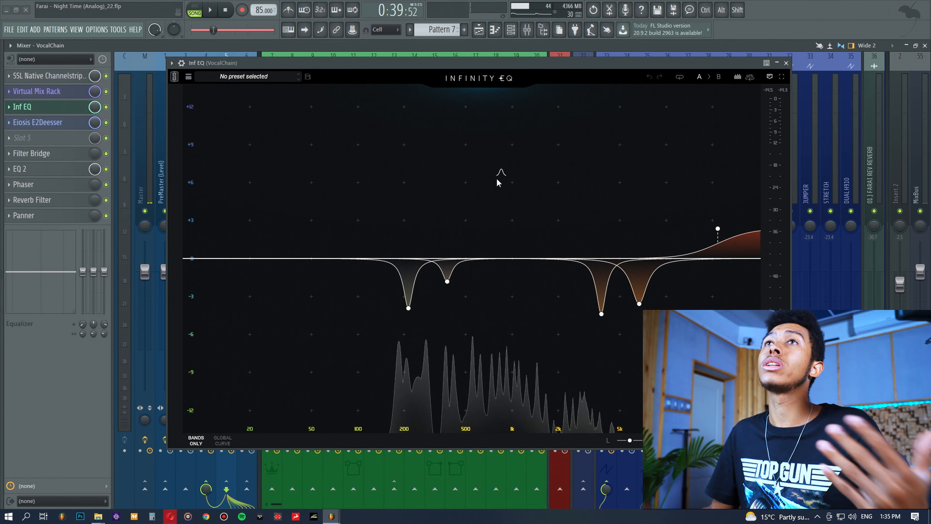
{"action": "left_click", "coordinate": [718, 242]}
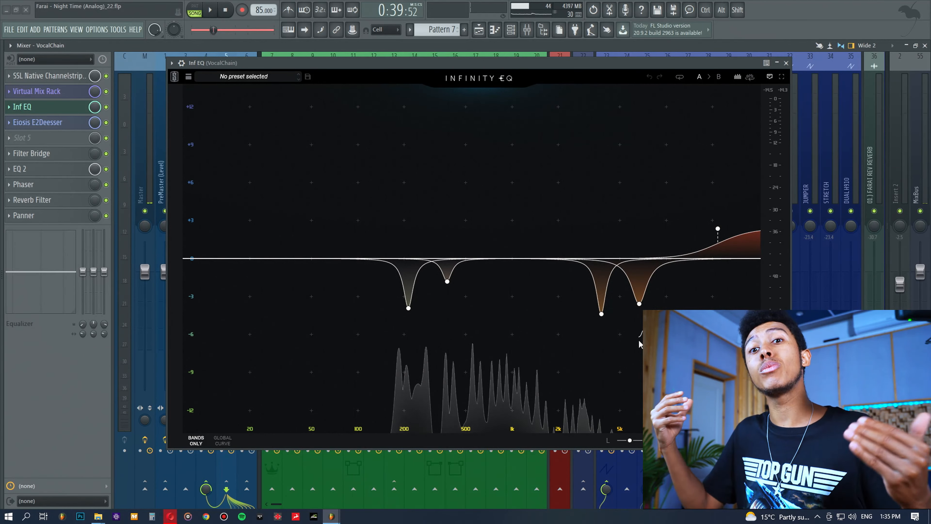
{"action": "left_click", "coordinate": [639, 304]}
{"action": "left_click_drag", "start_coordinate": [332, 190], "coordinate": [700, 345]}
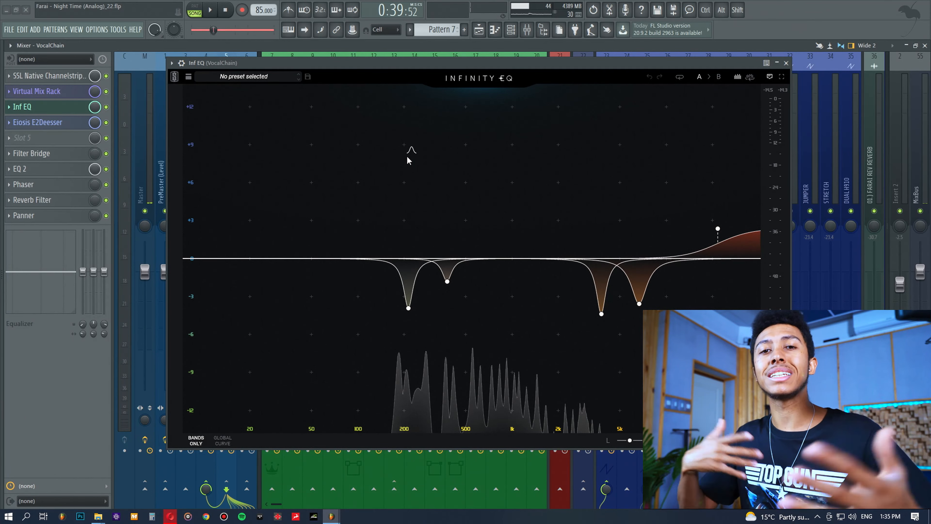
Bypass the Infinity EQ slot, bring up the Virtual Mix Rack and play the song to compare
{"action": "left_click", "coordinate": [106, 107]}
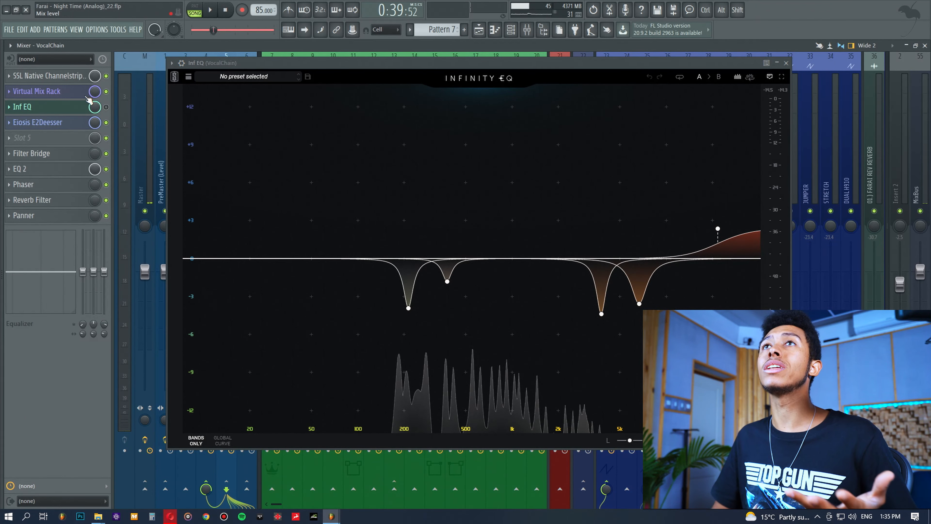
{"action": "left_click", "coordinate": [36, 90]}
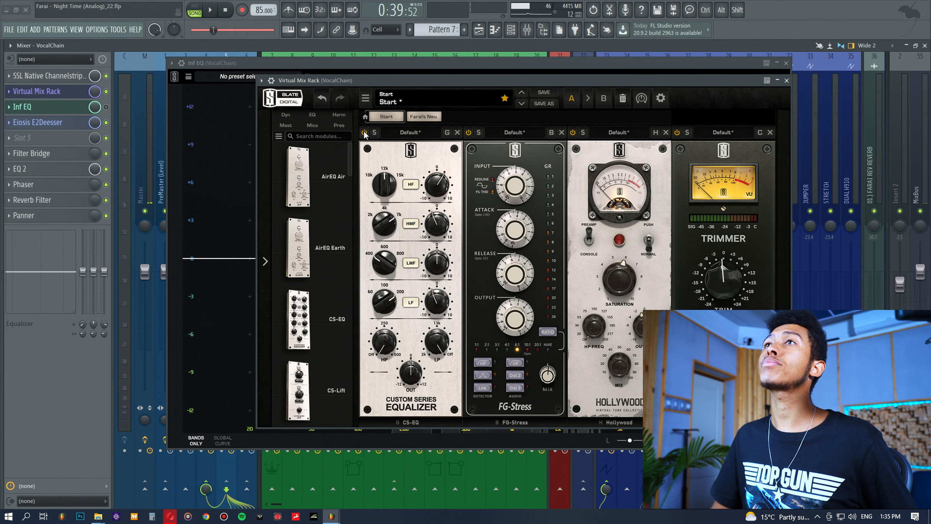
{"action": "left_click_drag", "start_coordinate": [306, 82], "coordinate": [375, 101]}
{"action": "key", "text": "space"}
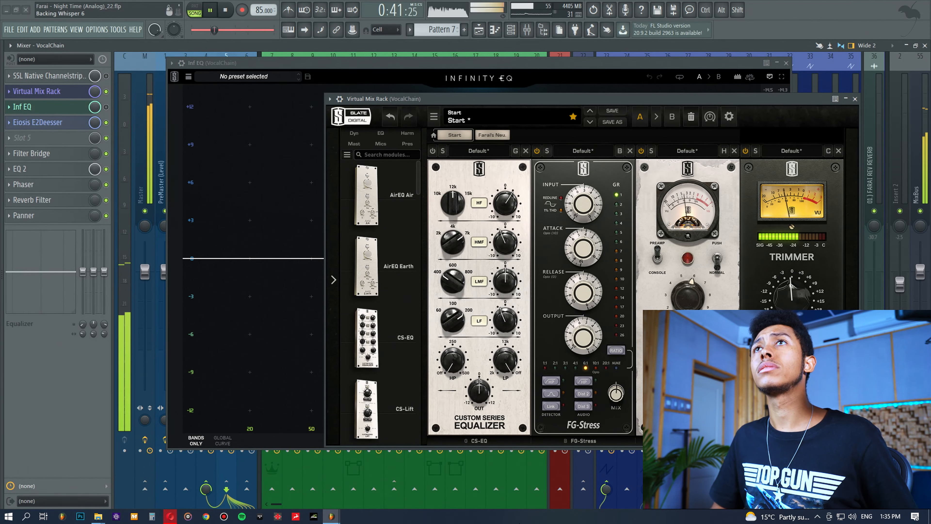
{"action": "left_click_drag", "start_coordinate": [530, 100], "coordinate": [522, 105]}
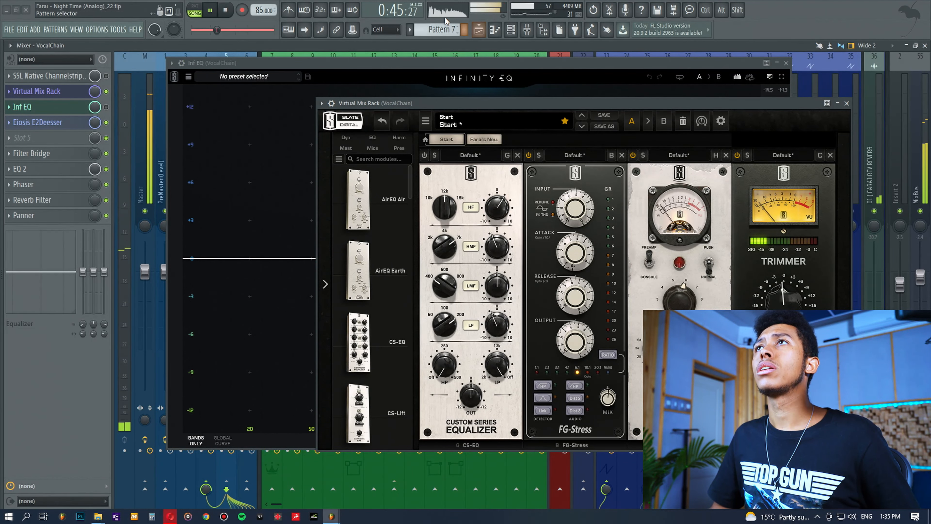
{"action": "key", "text": "space"}
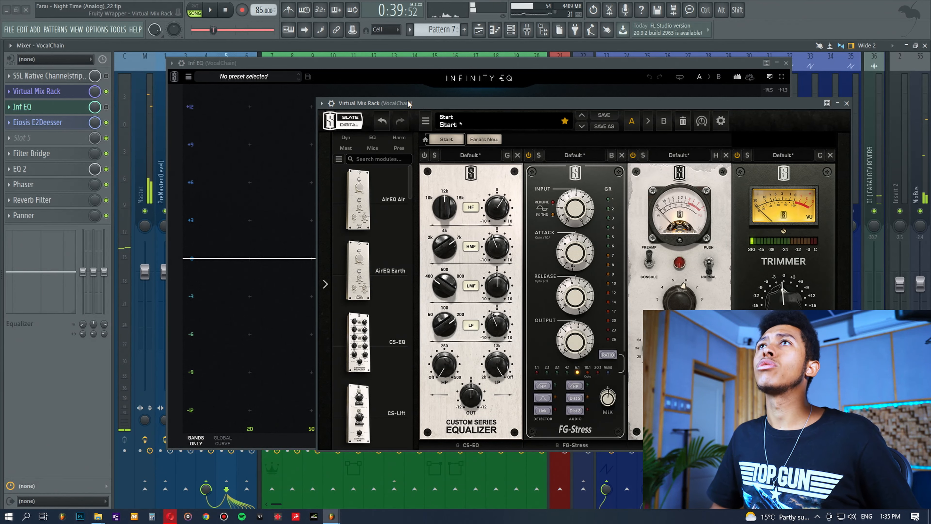
Close the Infinity EQ window and briefly play and stop the song to audition the chain
{"action": "left_click_drag", "start_coordinate": [291, 63], "coordinate": [280, 65]}
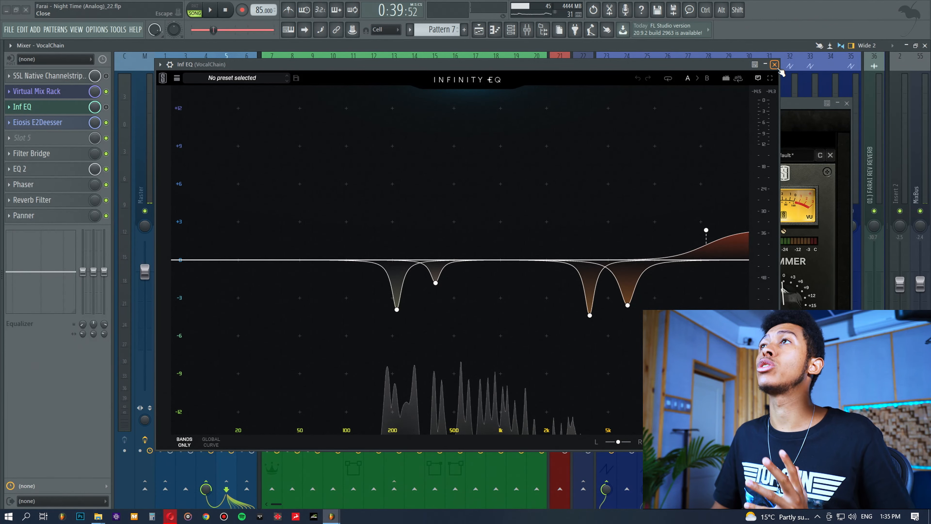
{"action": "left_click", "coordinate": [775, 65]}
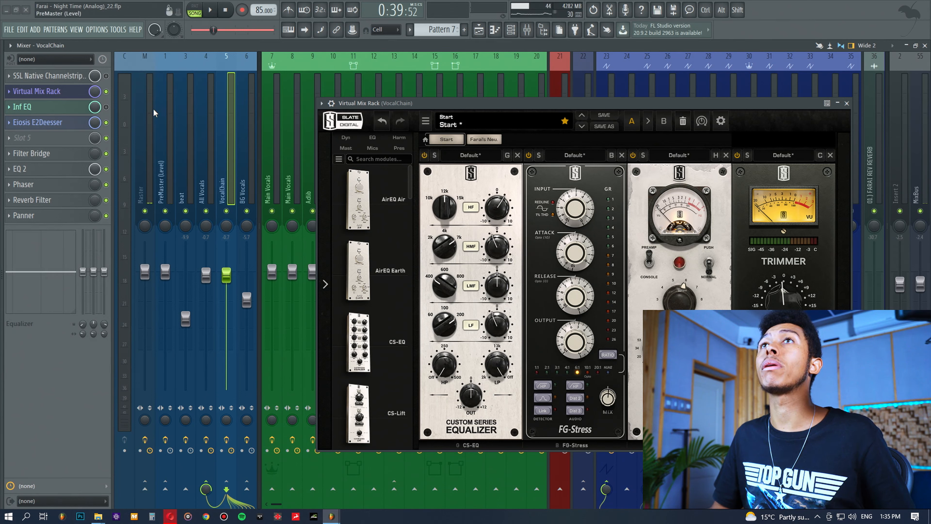
{"action": "key", "text": "space"}
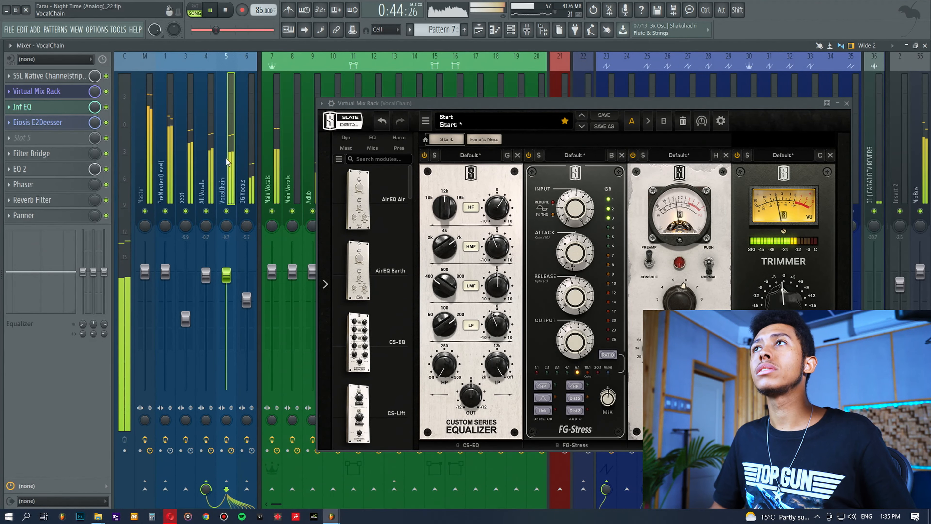
{"action": "key", "text": "space"}
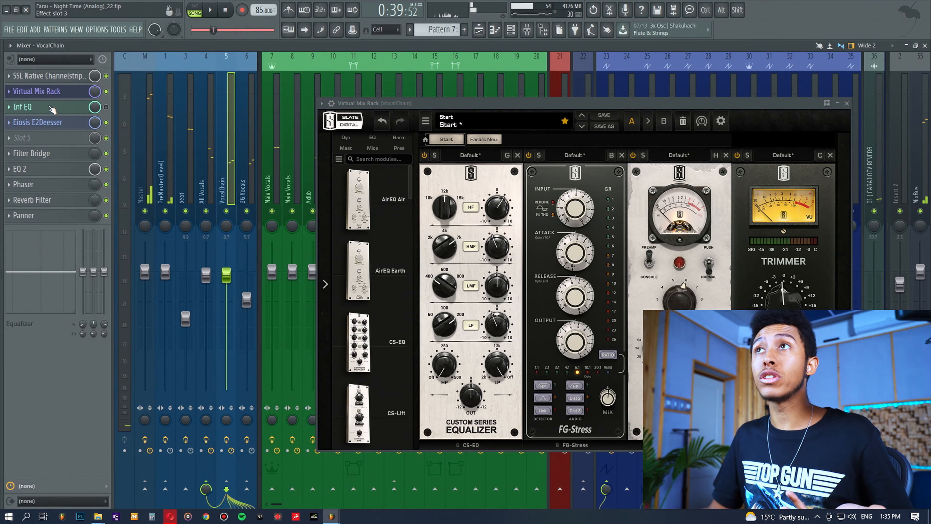
Reopen the Infinity EQ, audition the song, re-enable the EQ slot and close the window
{"action": "left_click", "coordinate": [52, 108]}
{"action": "key", "text": "space"}
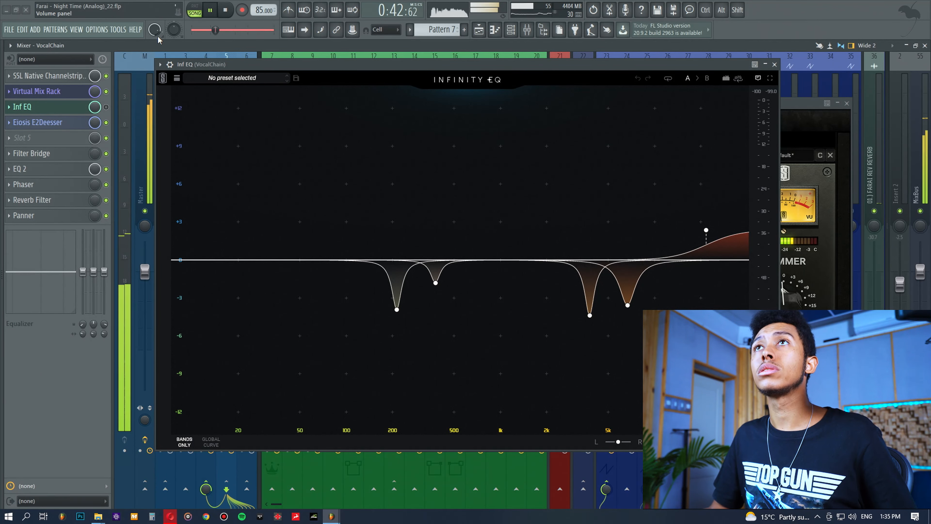
{"action": "key", "text": "space"}
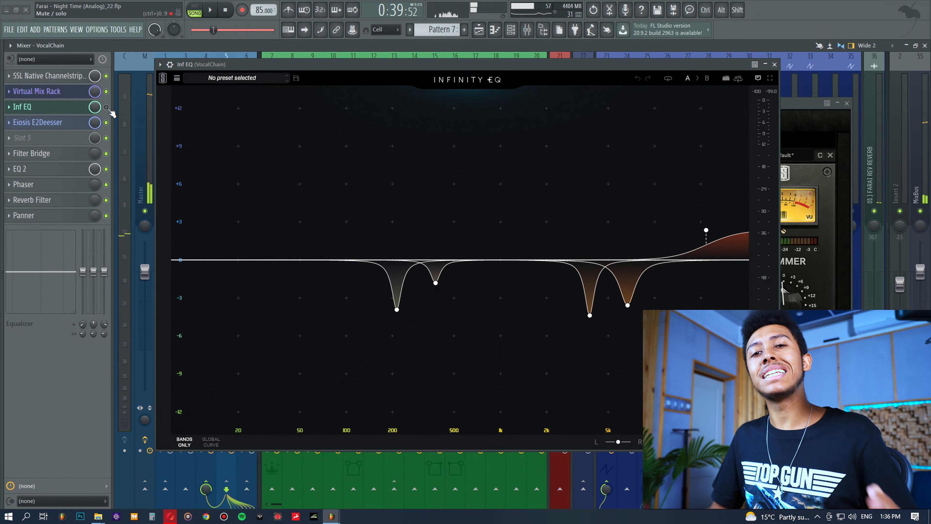
{"action": "left_click", "coordinate": [106, 106]}
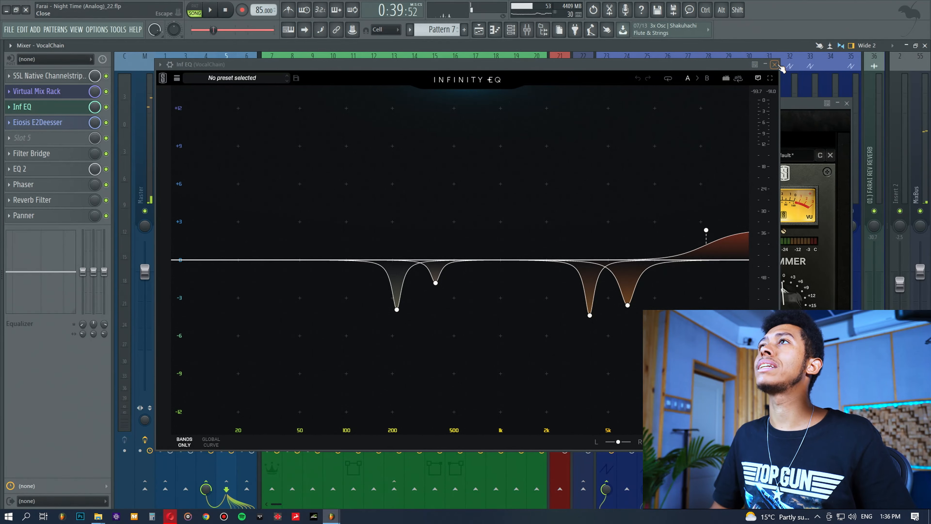
{"action": "left_click", "coordinate": [775, 65]}
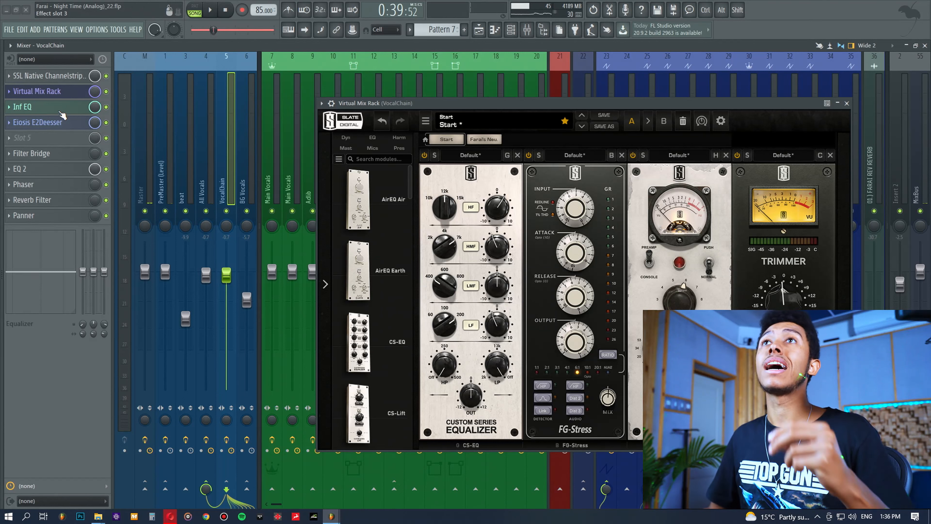
Reopen the Infinity EQ to inspect its high-shelf band, then close the window
{"action": "left_click", "coordinate": [58, 107]}
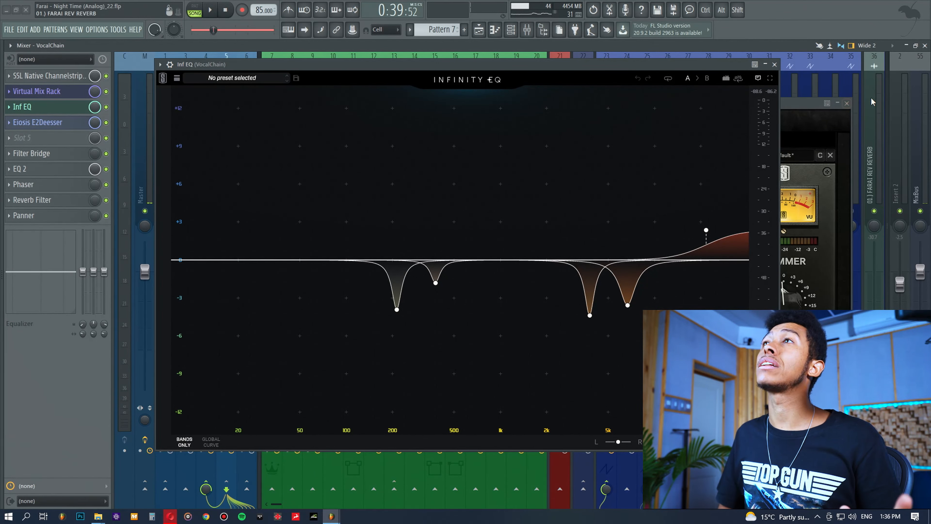
{"action": "left_click", "coordinate": [776, 65]}
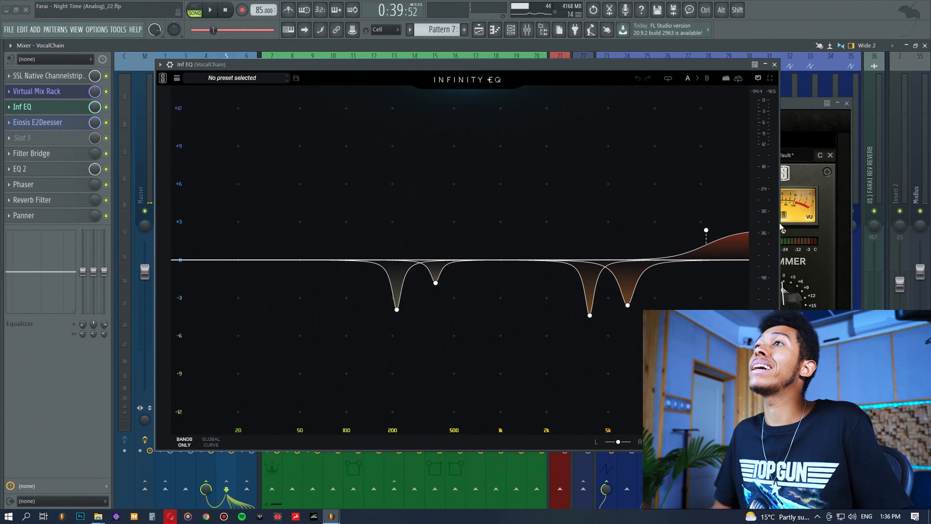
{"action": "left_click", "coordinate": [707, 229]}
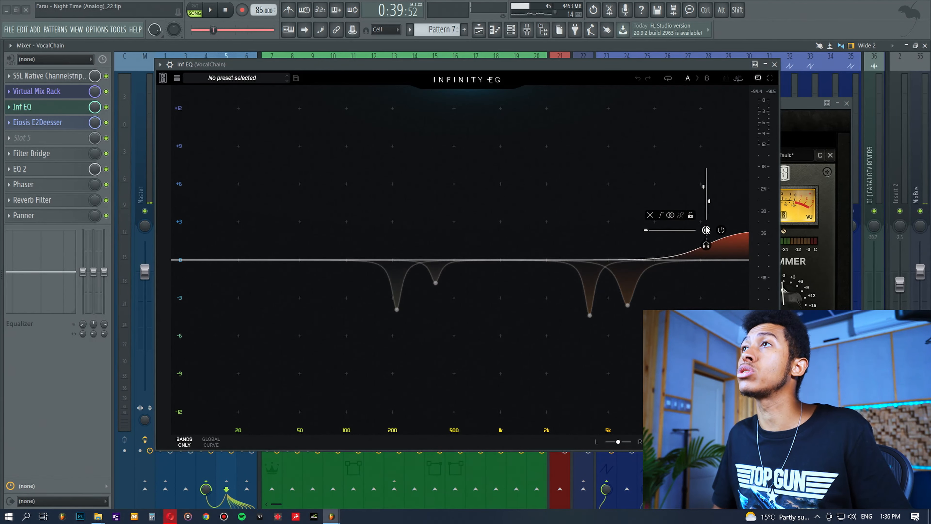
{"action": "left_click", "coordinate": [707, 230]}
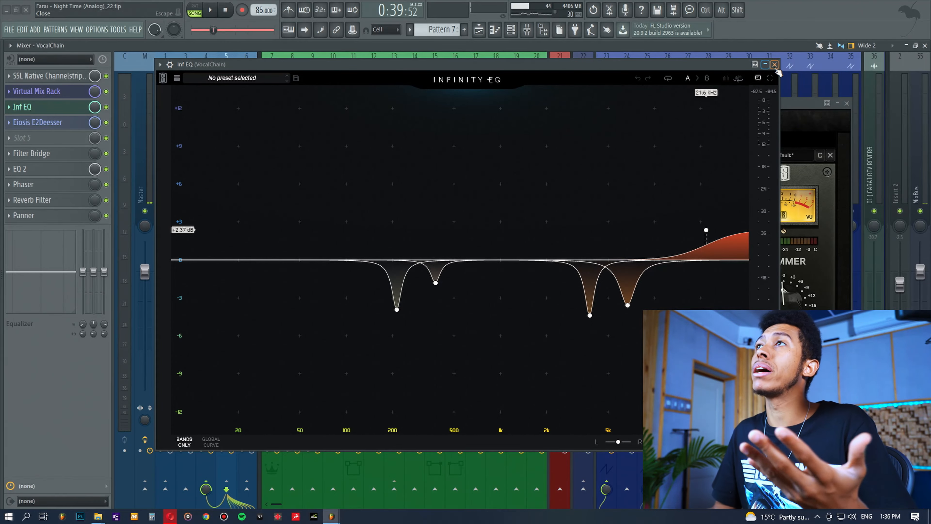
{"action": "left_click", "coordinate": [775, 65]}
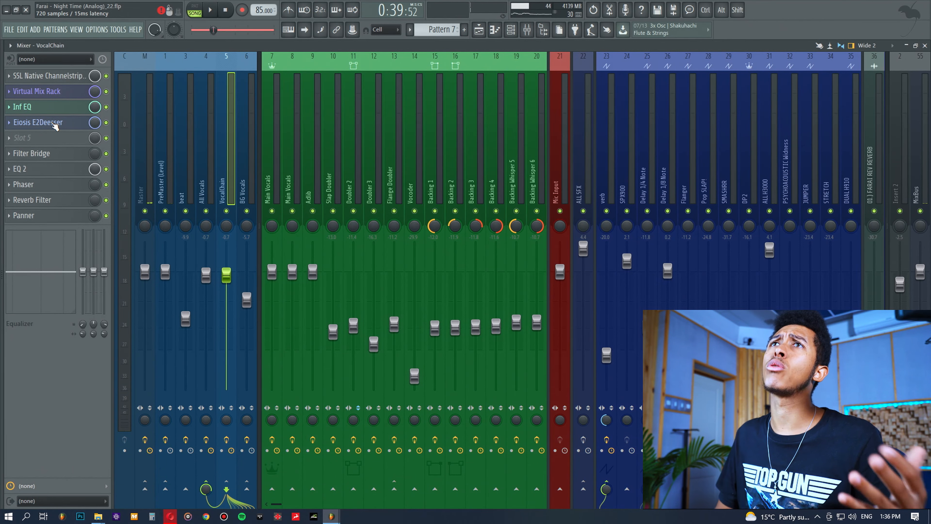
Open the Eiosis E2Deesser plugin on the vocal chain and reposition its window
{"action": "left_click", "coordinate": [55, 124]}
{"action": "left_click_drag", "start_coordinate": [358, 98], "coordinate": [396, 104]}
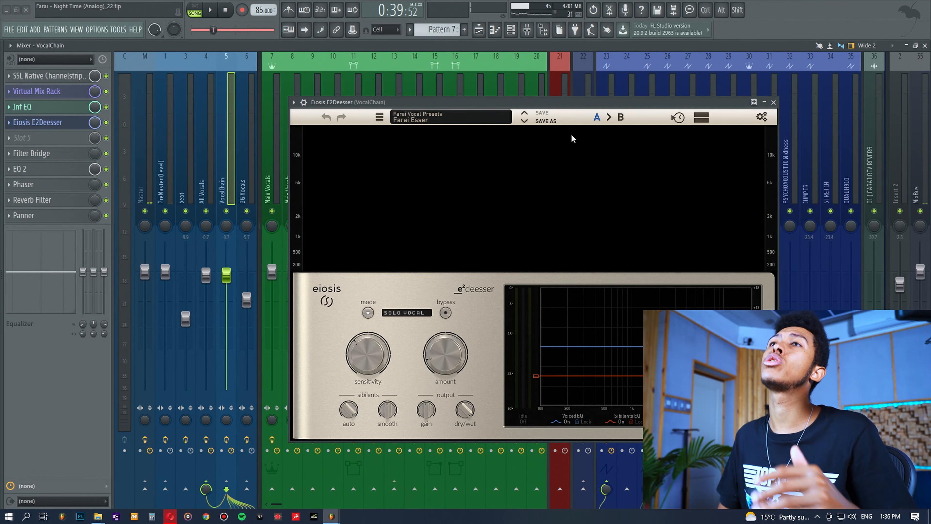
{"action": "left_click_drag", "start_coordinate": [574, 103], "coordinate": [557, 103]}
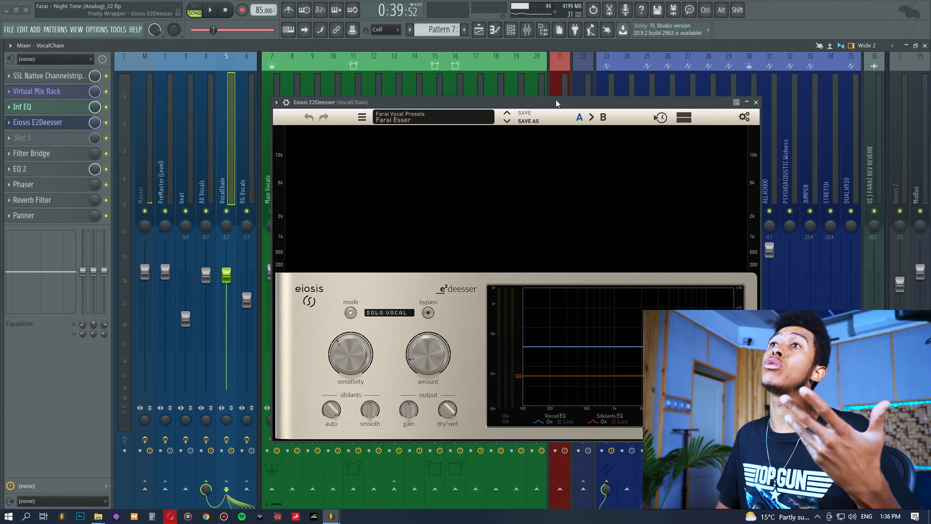
{"action": "left_click_drag", "start_coordinate": [556, 101], "coordinate": [549, 83]}
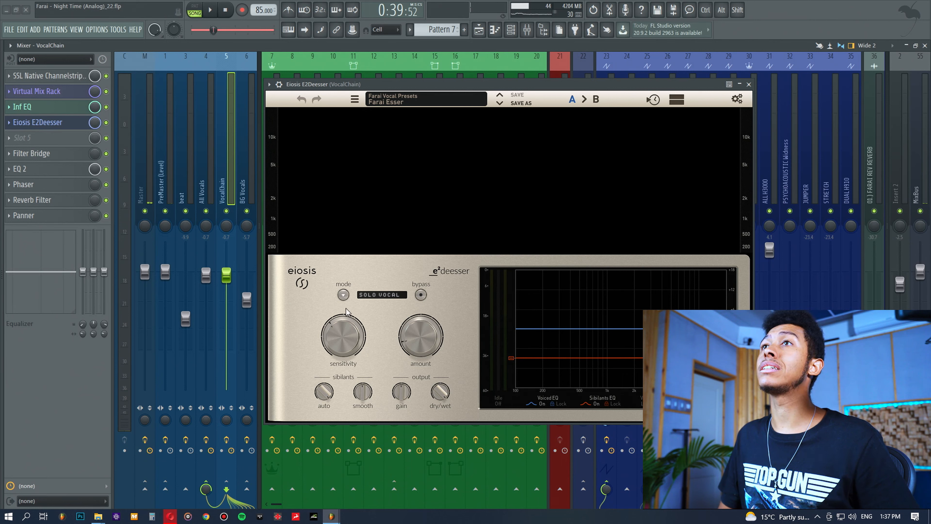
Inspect the de-esser's mode switch and reposition the E2Deesser plugin window
{"action": "left_click", "coordinate": [341, 298]}
{"action": "left_click", "coordinate": [341, 298]}
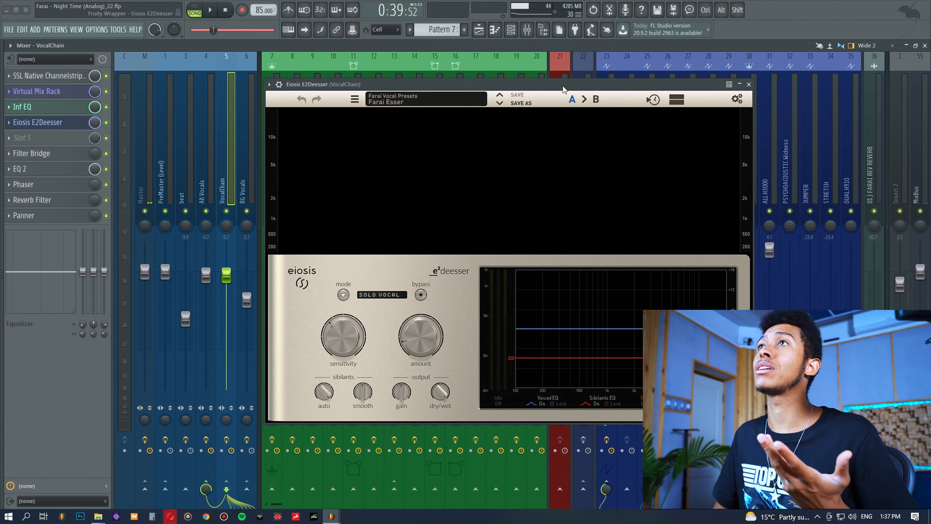
{"action": "left_click_drag", "start_coordinate": [568, 85], "coordinate": [555, 95]}
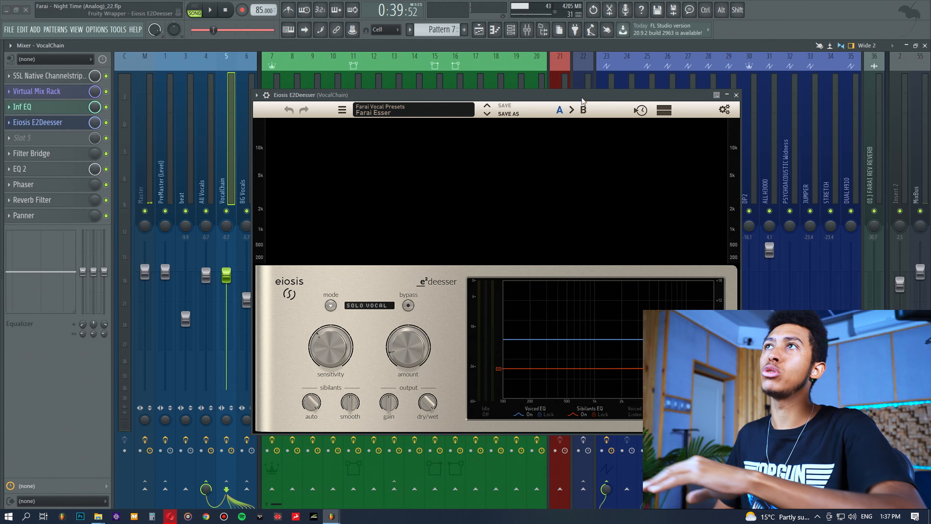
Play the song, toggle the E2Deesser slot to compare with and without de-essing, and stop playback
{"action": "key", "text": "space"}
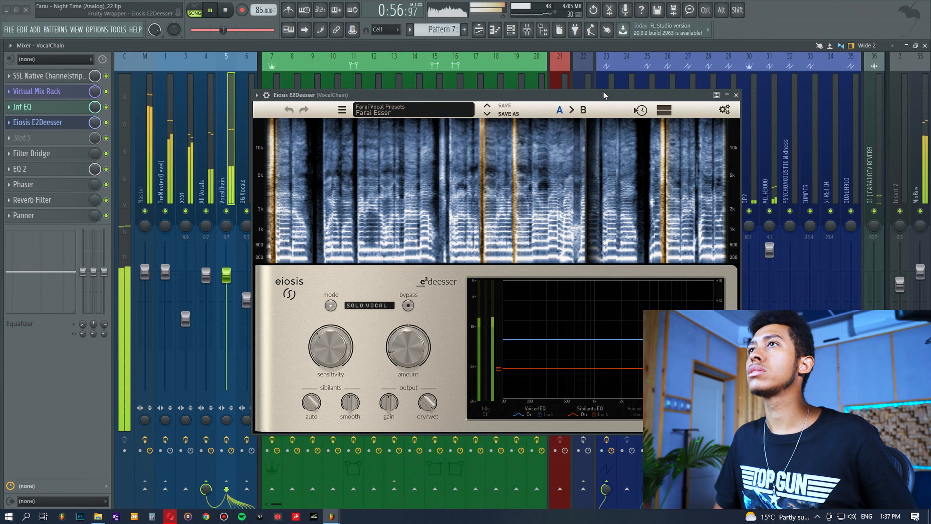
{"action": "left_click", "coordinate": [106, 122]}
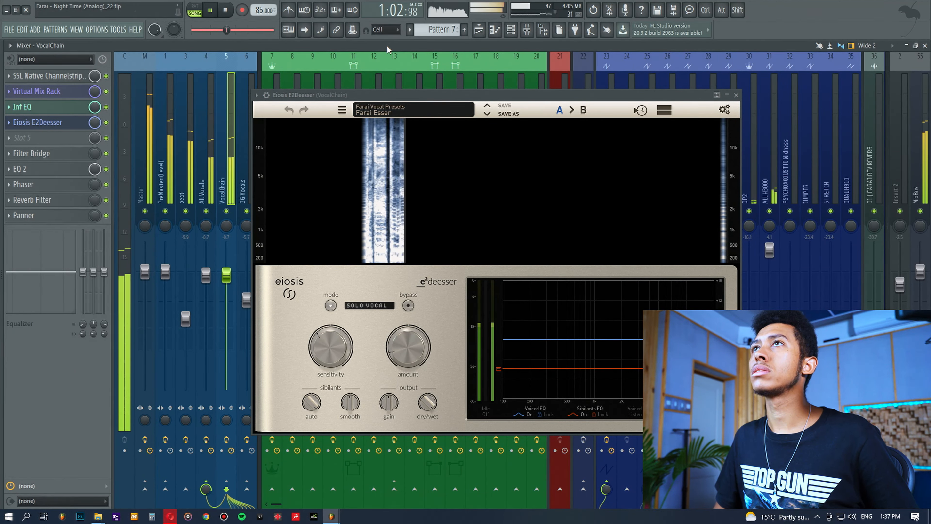
{"action": "key", "text": "space"}
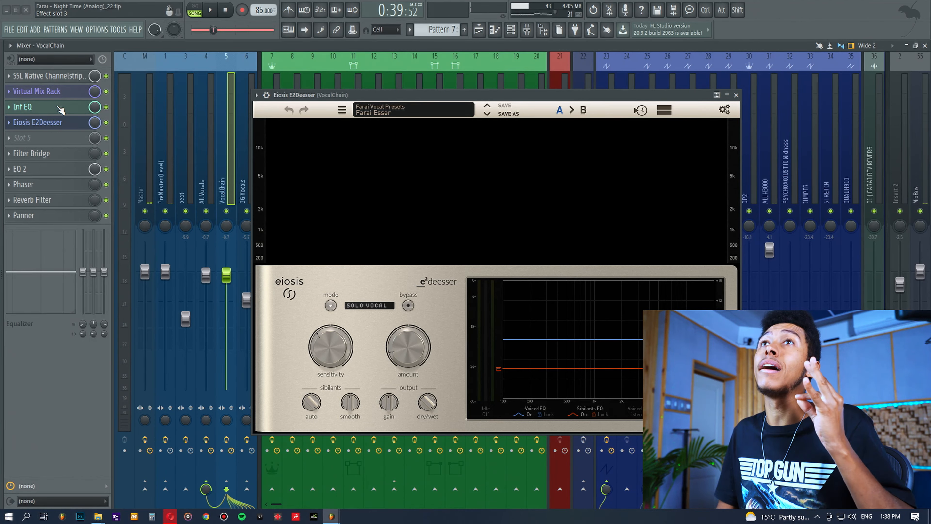
Open the Infinity EQ plugin window from the vocal chain and reposition it
{"action": "left_click", "coordinate": [58, 107]}
{"action": "left_click", "coordinate": [59, 107]}
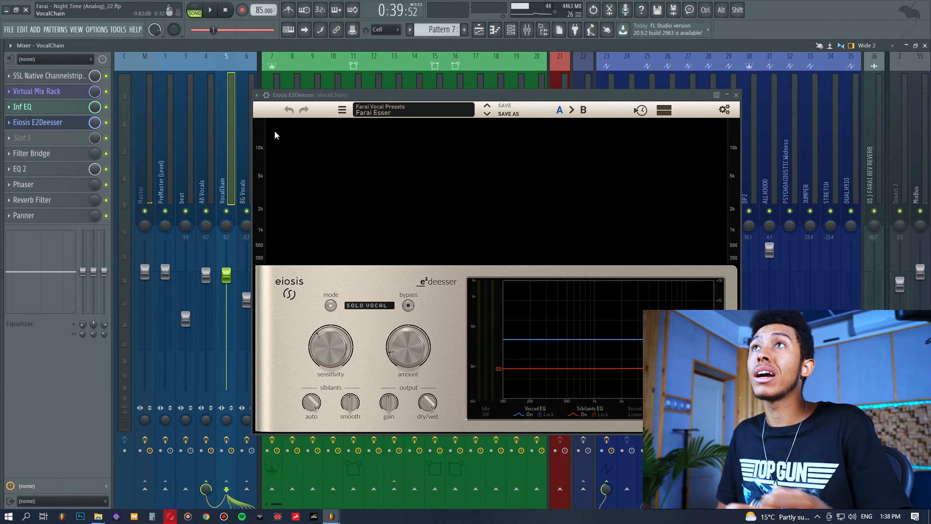
{"action": "left_click_drag", "start_coordinate": [396, 99], "coordinate": [394, 88]}
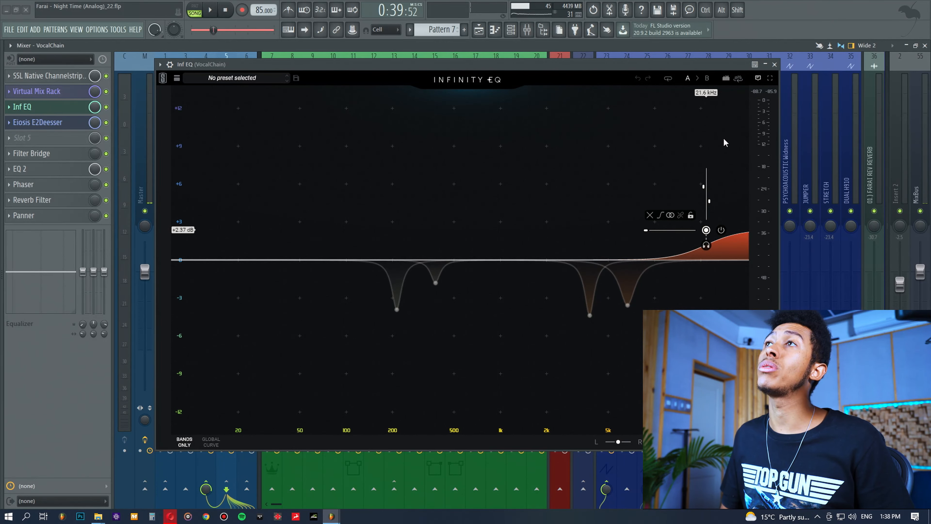
{"action": "left_click_drag", "start_coordinate": [666, 62], "coordinate": [664, 79]}
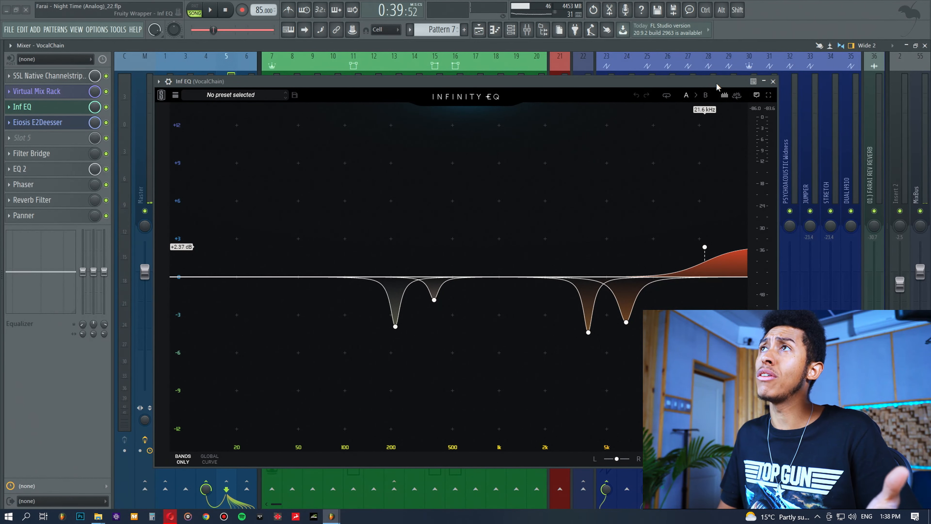
{"action": "left_click_drag", "start_coordinate": [693, 85], "coordinate": [697, 90]}
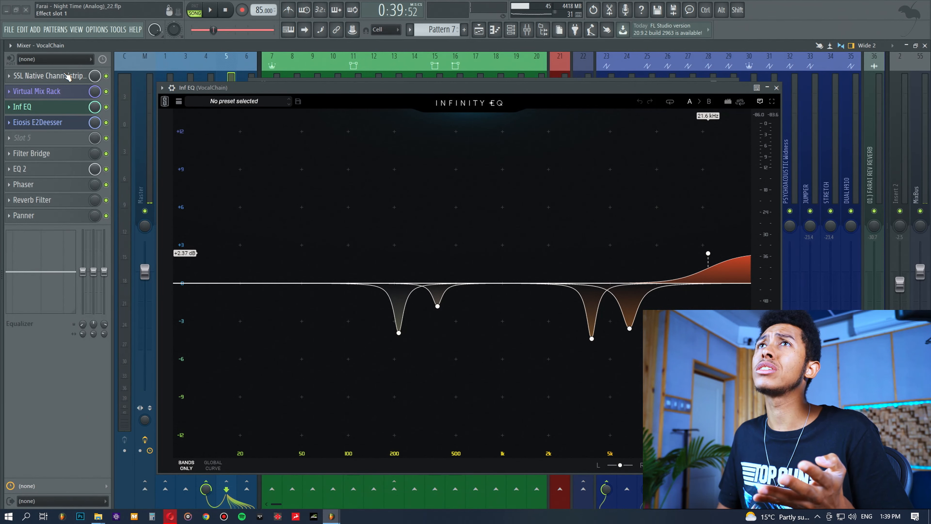
Load Analog Obsession's SSQ equalizer into the empty fifth effect slot and move its window
{"action": "left_click", "coordinate": [62, 138]}
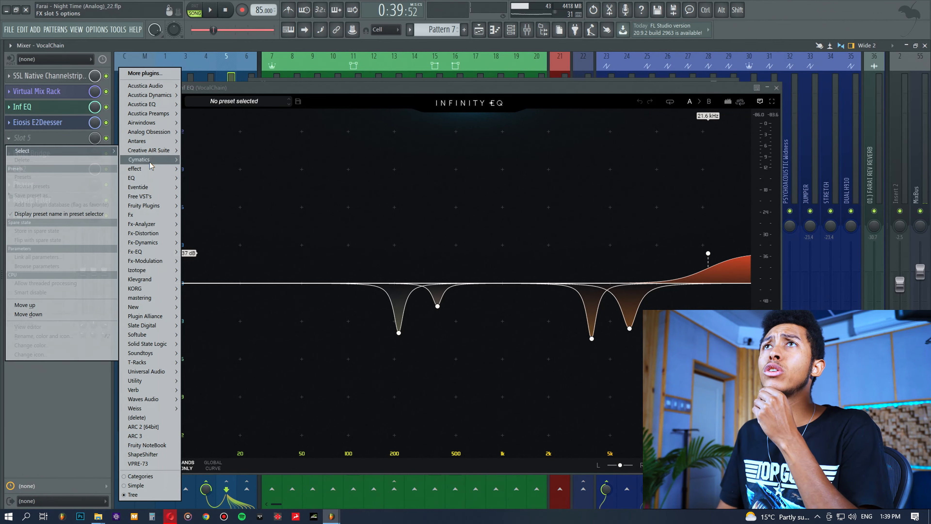
{"action": "mouse_move", "coordinate": [154, 131]}
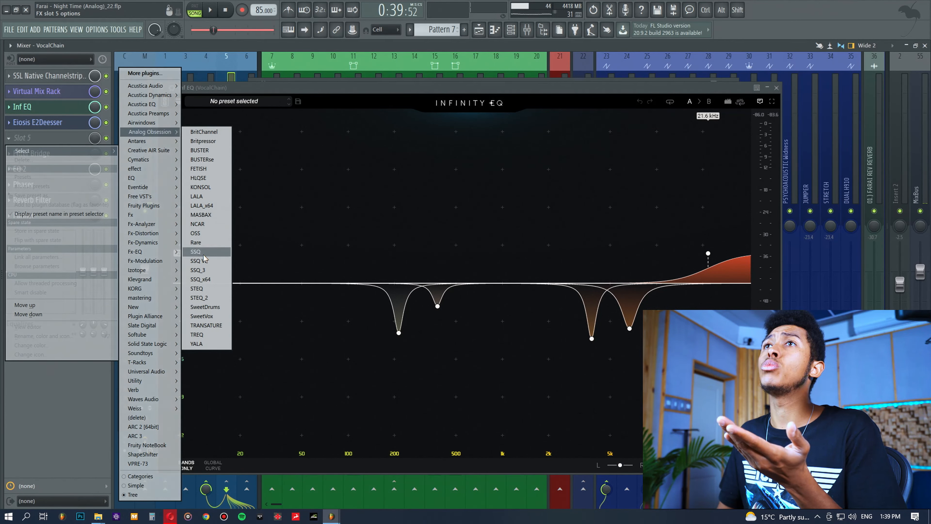
{"action": "left_click", "coordinate": [210, 278]}
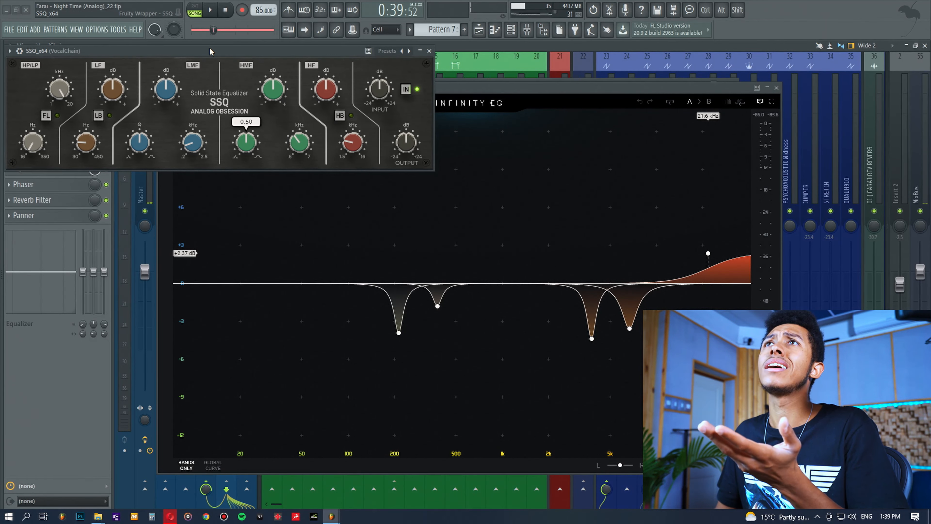
{"action": "left_click_drag", "start_coordinate": [210, 51], "coordinate": [451, 132]}
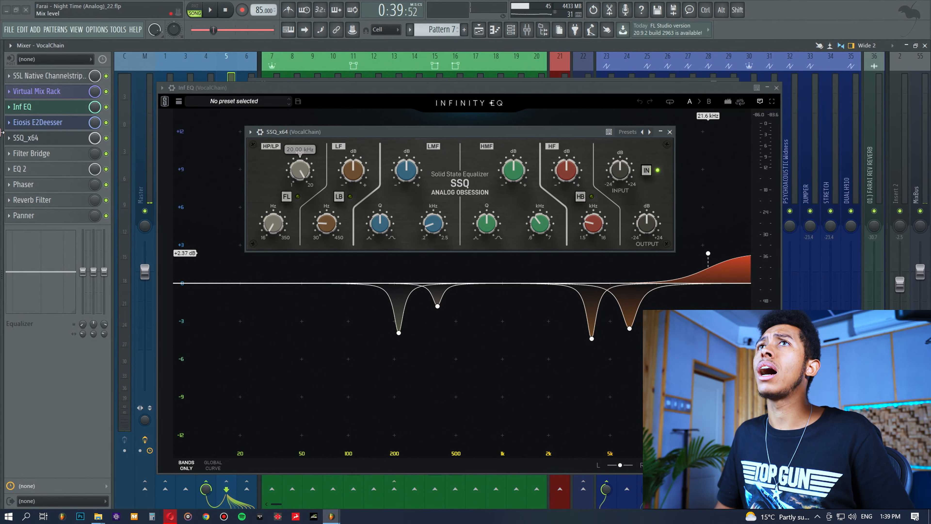
Delete the SSQ plugin from the fifth effect slot
{"action": "left_click", "coordinate": [8, 142]}
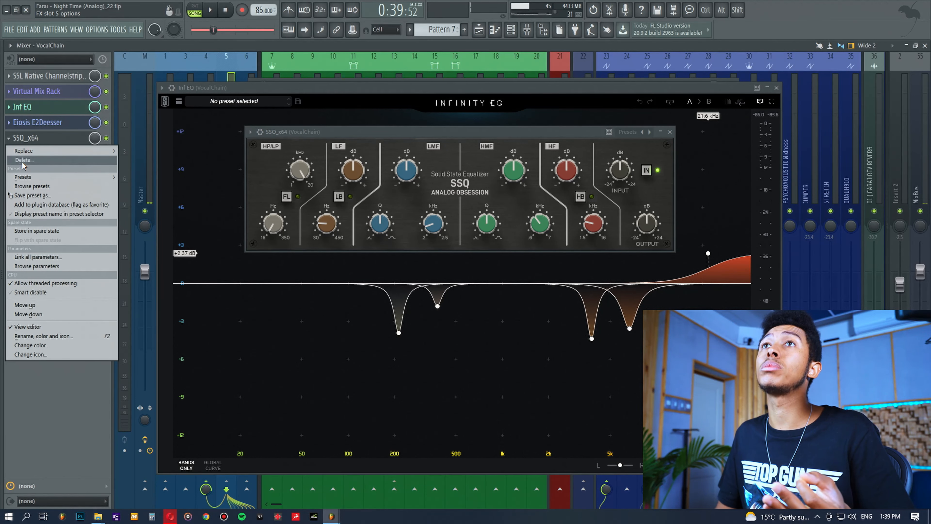
{"action": "left_click", "coordinate": [22, 161]}
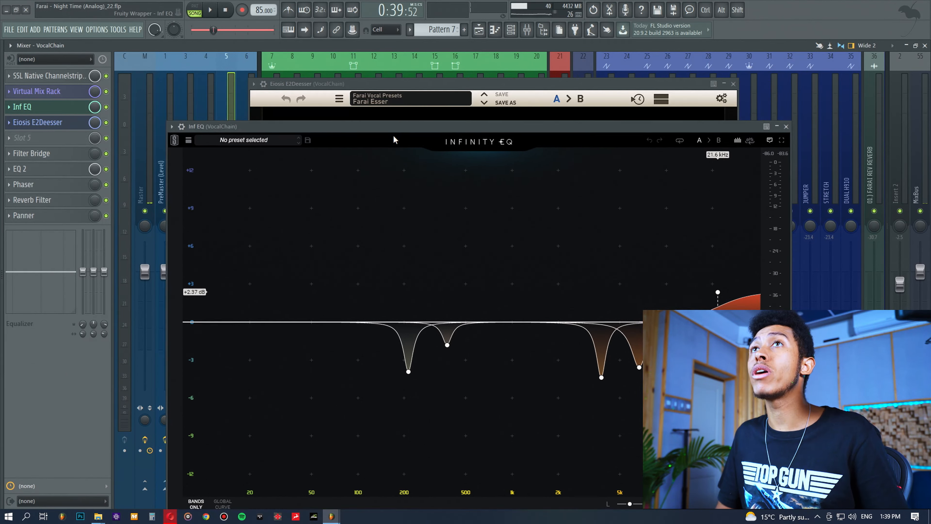
Open the SSL Native Channel Strip plugin window from the first effect slot
{"action": "left_click", "coordinate": [68, 77]}
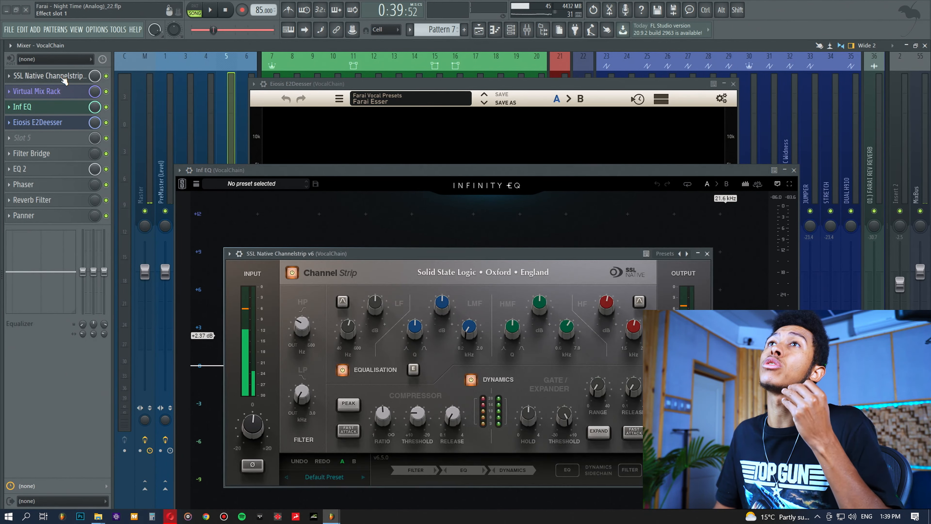
{"action": "left_click", "coordinate": [68, 76]}
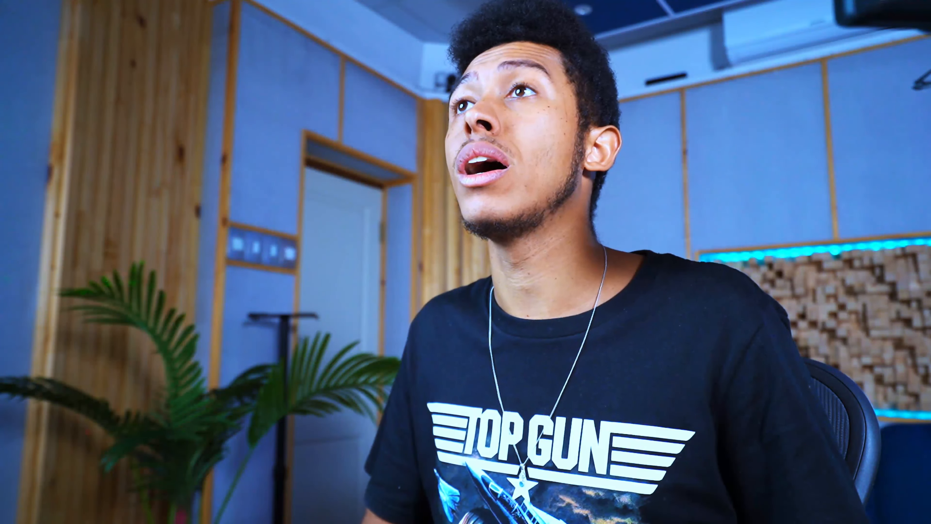